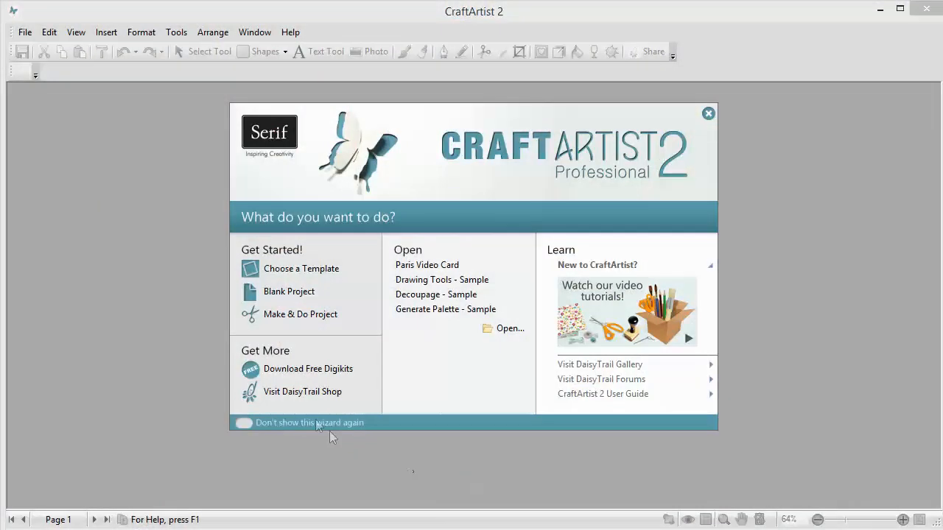
Create a blank project using the side-fold greeting card preset A5 Folded
click(274, 292)
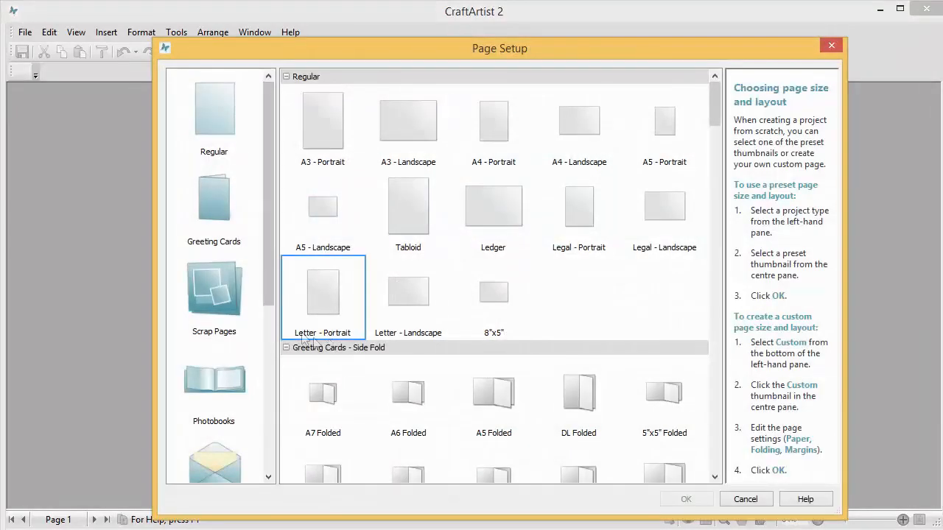
click(217, 199)
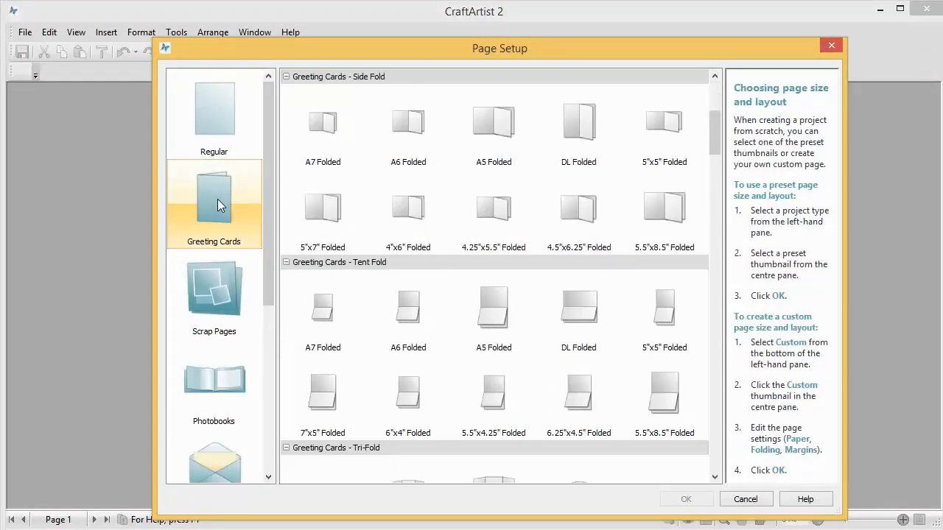
click(493, 131)
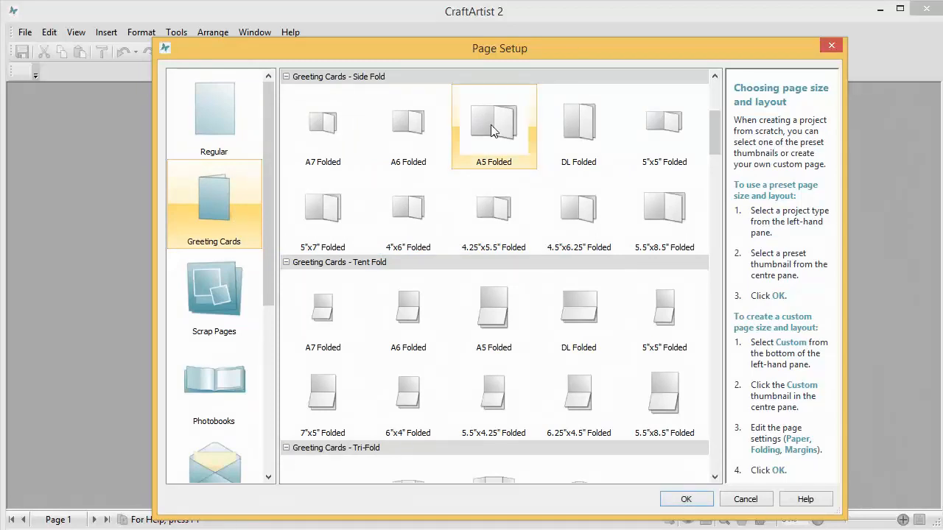
click(684, 499)
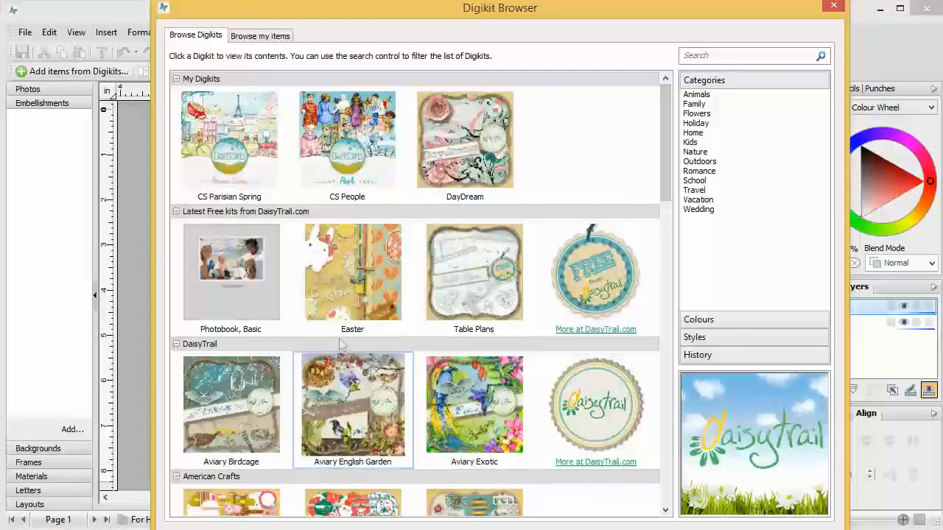
Add all items from the CS Parisian Spring Digikit to the workspace
click(250, 148)
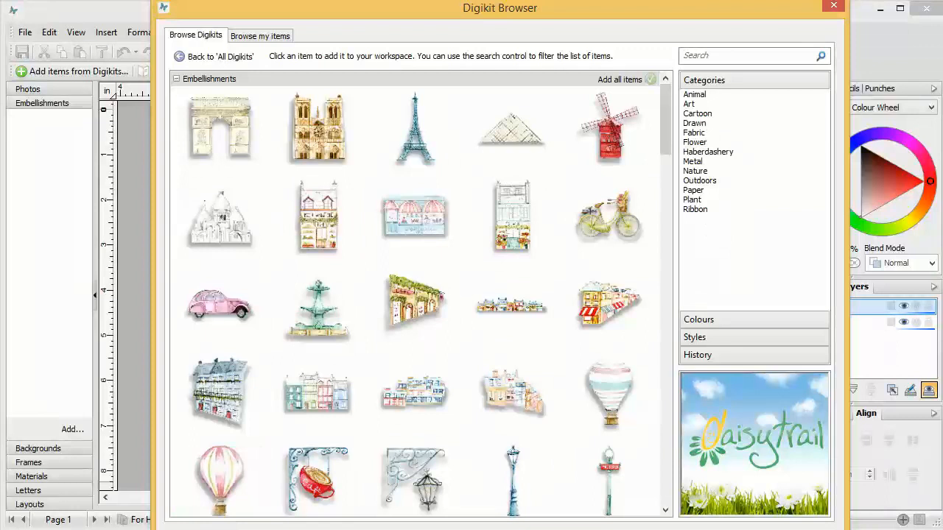
click(620, 79)
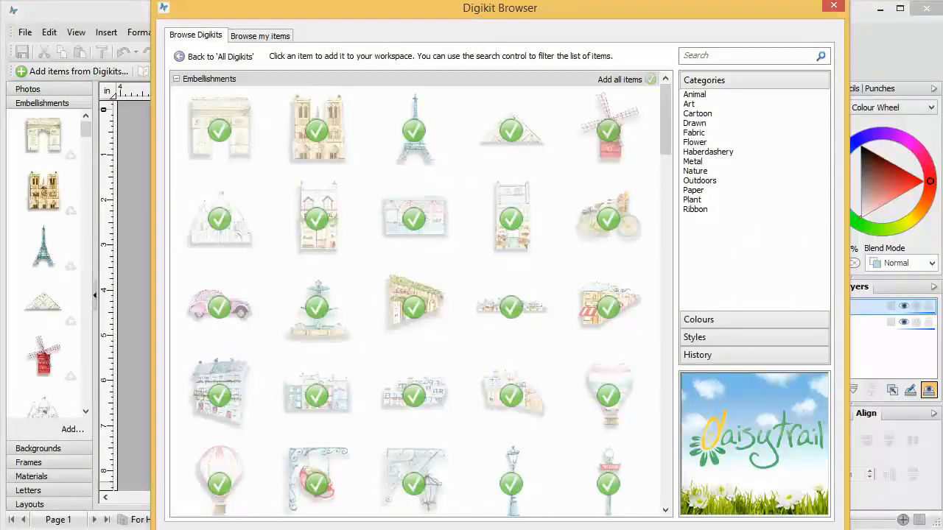
key(Escape)
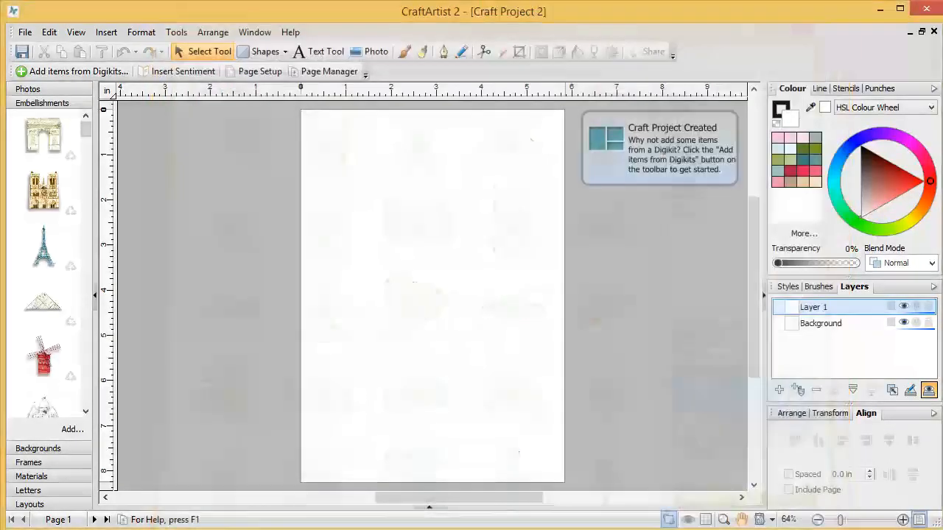
Apply the pale yellow background to the page and cover it with the pale blue sky material, enlarged to about 8.4 in square
click(30, 449)
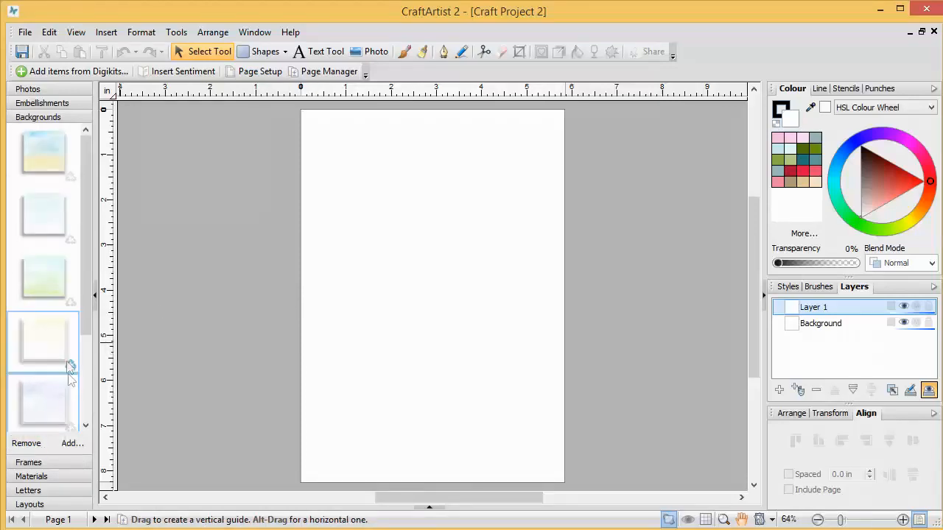
drag(51, 337, 344, 274)
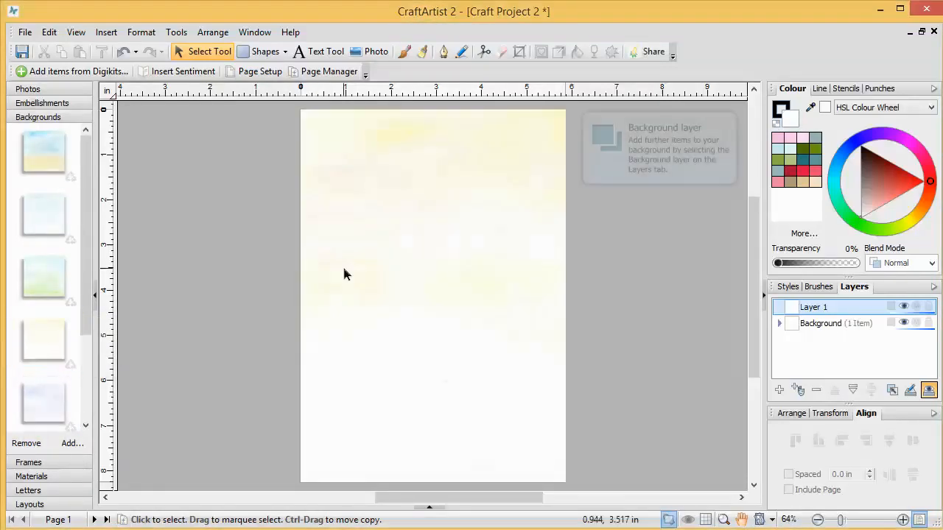
click(54, 476)
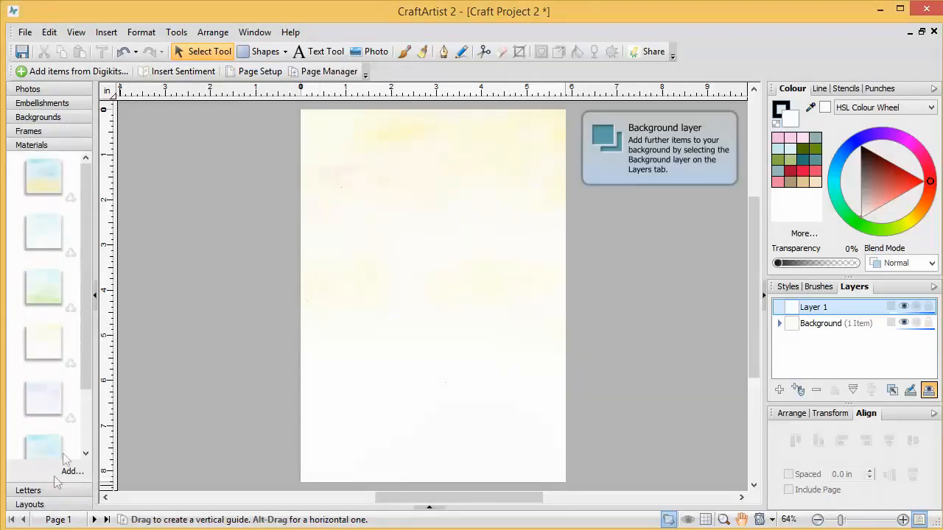
drag(43, 235, 400, 207)
drag(543, 354, 675, 488)
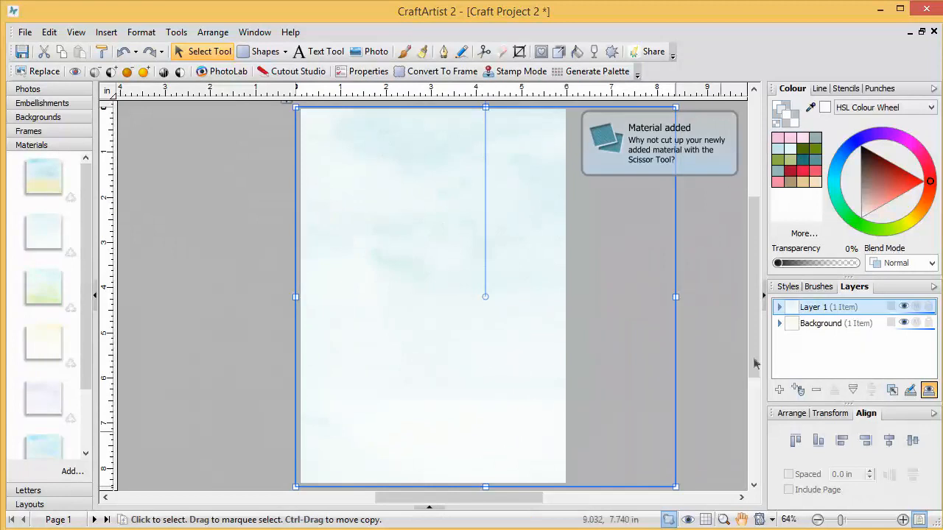
Place a rectangle punch over the blue material, size it to about 5 x 7.6 in and centre it on the page
click(879, 89)
drag(933, 141, 933, 215)
drag(820, 253, 431, 229)
drag(430, 352, 425, 470)
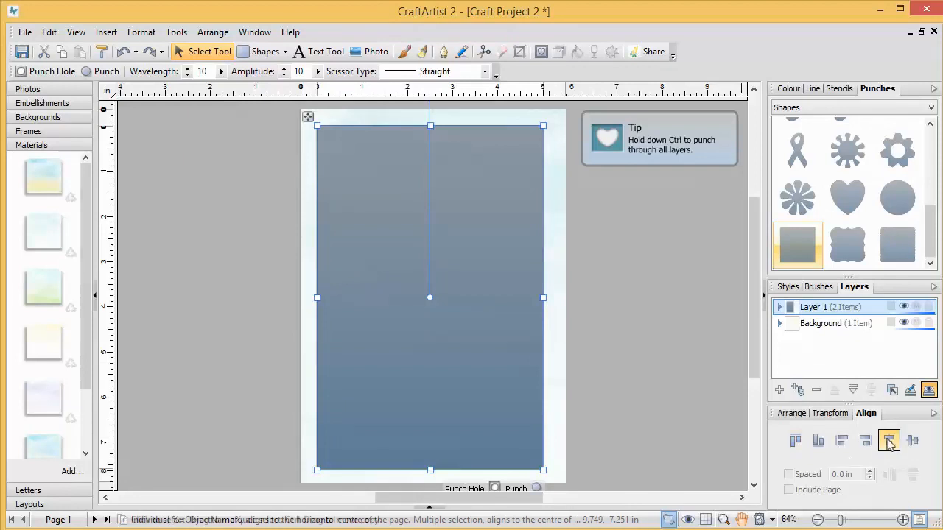
click(889, 441)
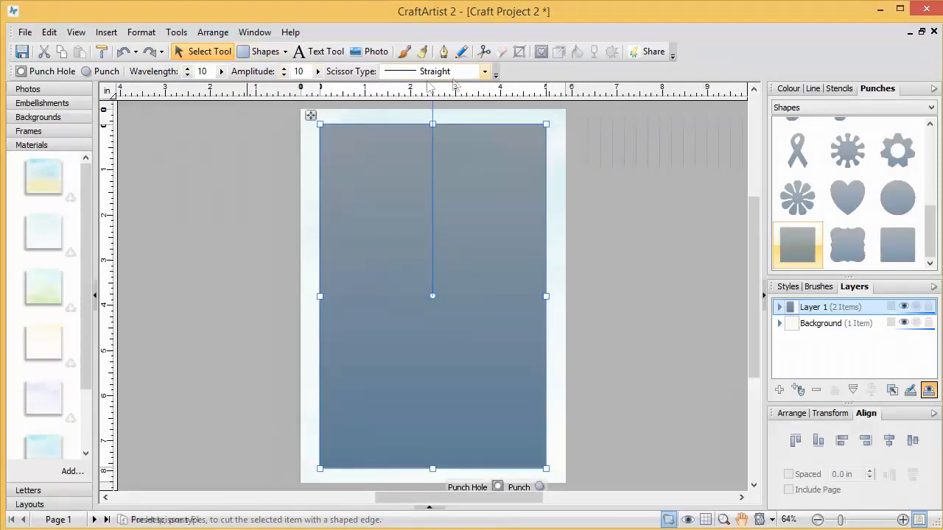
Give the rectangle punch a Bump scissor edge with wavelength 16 and amplitude 13
click(487, 72)
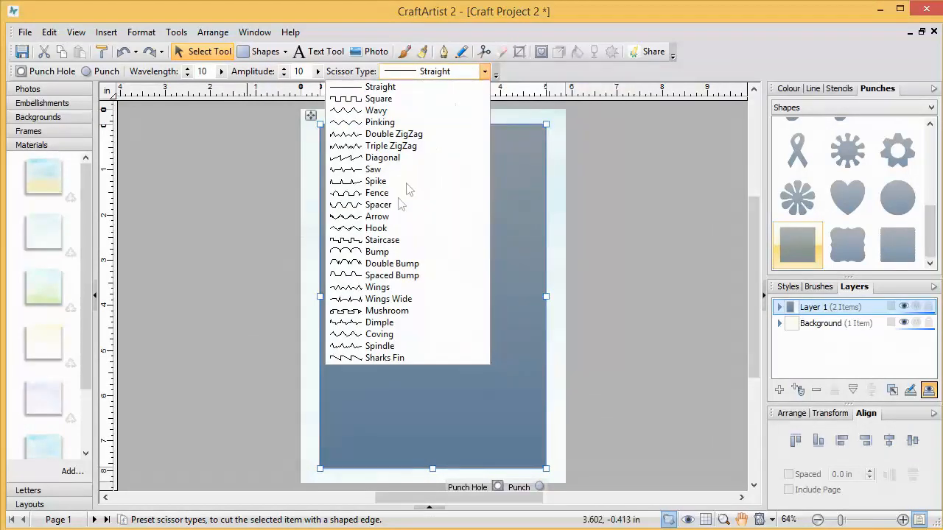
click(378, 251)
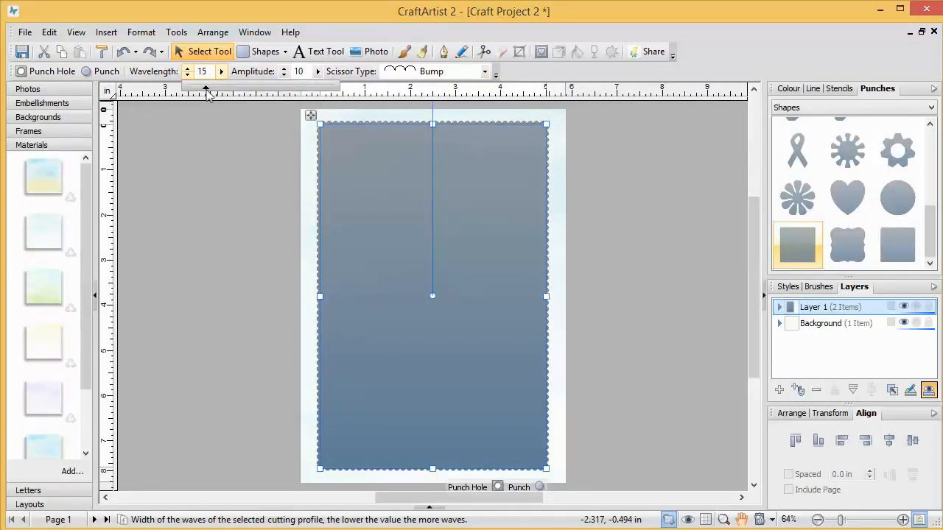
drag(208, 94, 209, 95)
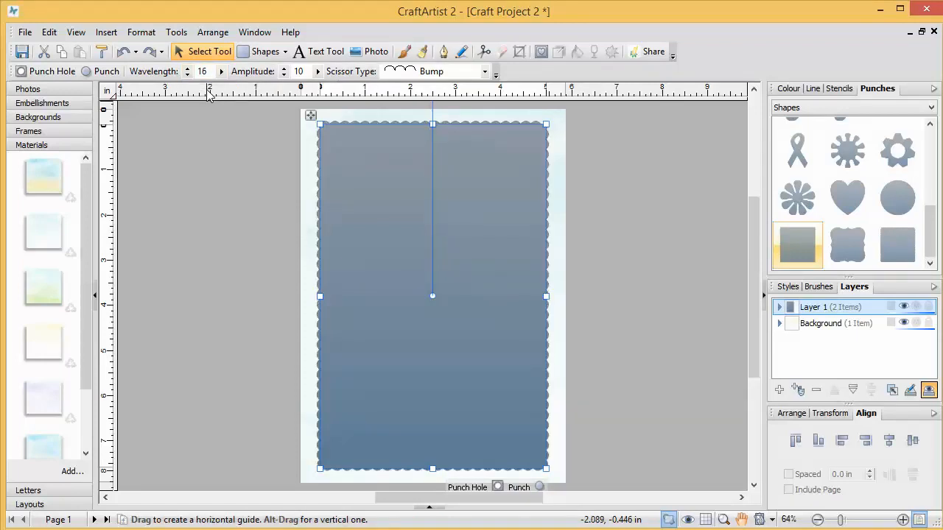
click(318, 70)
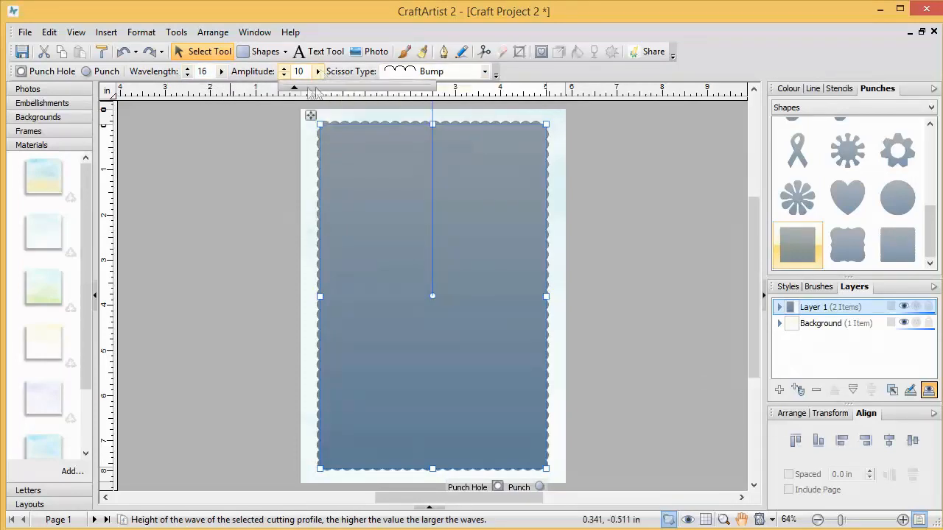
drag(298, 88, 300, 89)
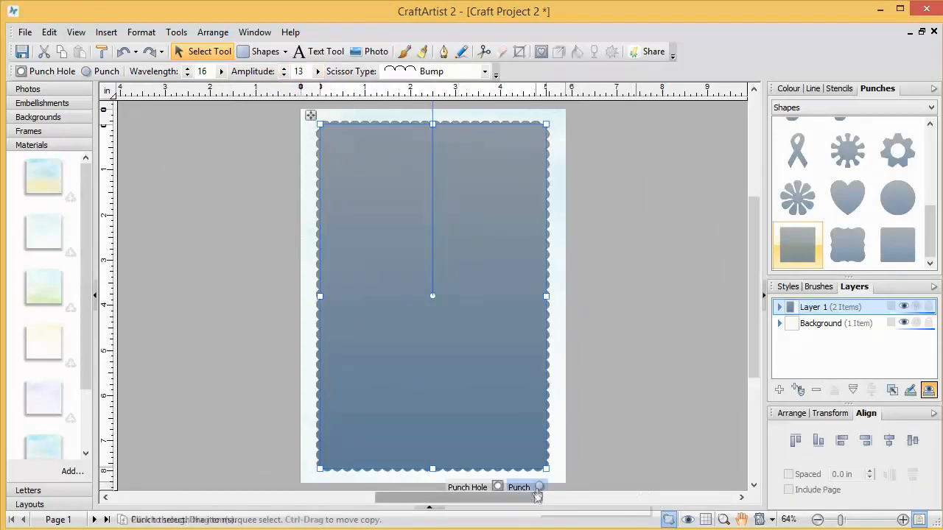
Punch the scalloped rectangle out of the blue material and delete both the punch shape and the surrounding leftover material
click(540, 488)
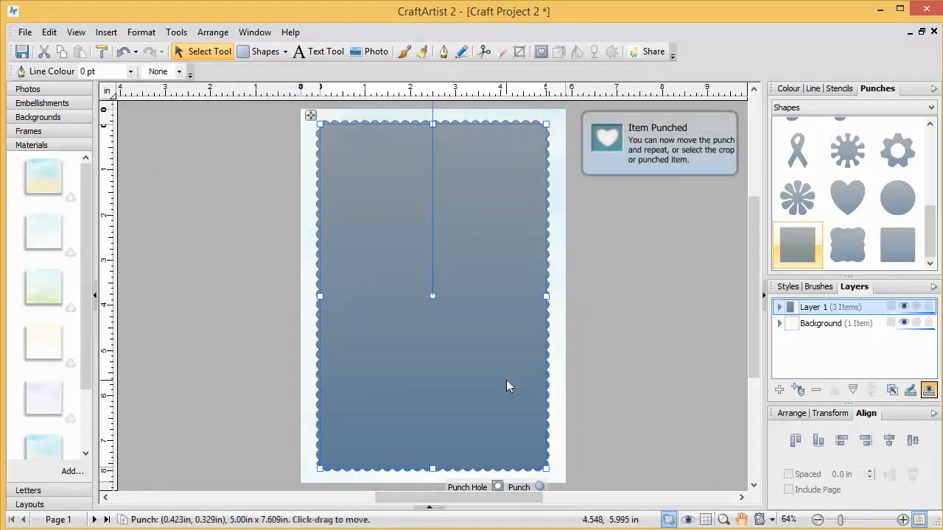
key(Delete)
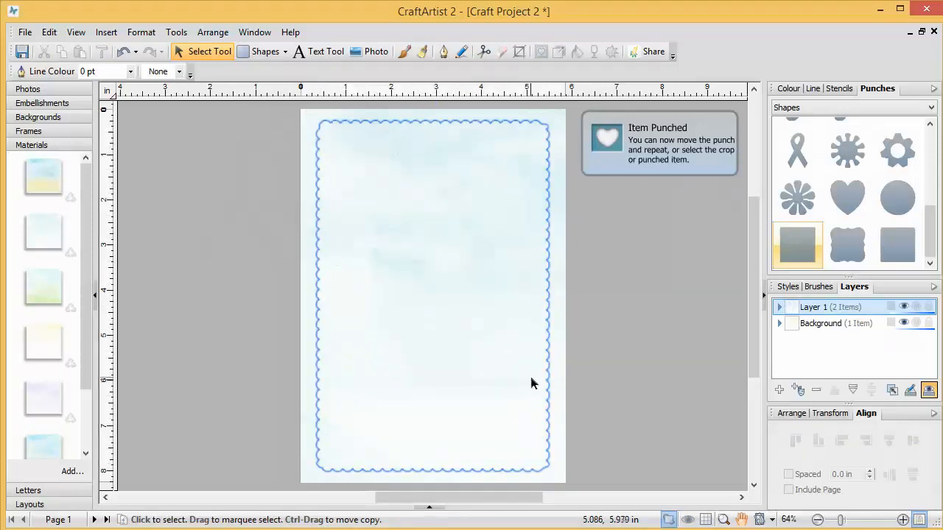
click(571, 263)
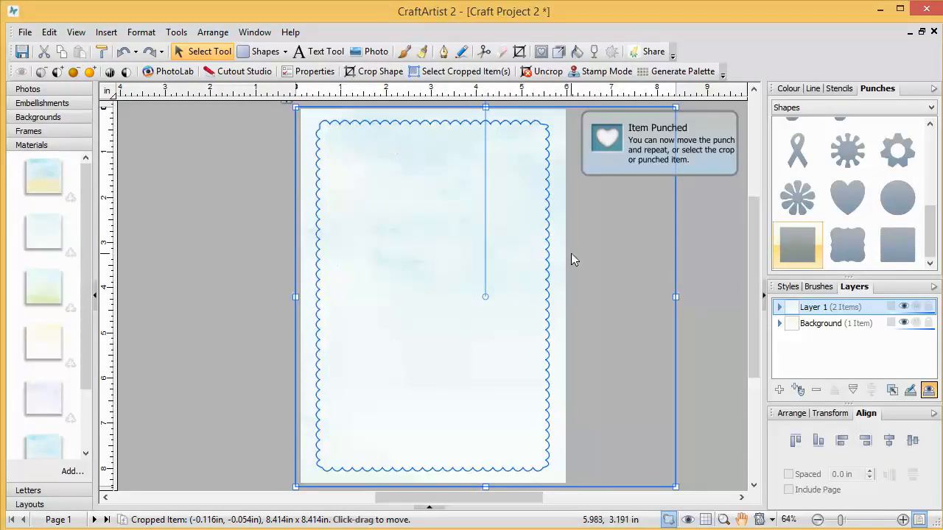
key(Delete)
Add a shadow with a 12 pt blur to the scalloped blue panel
click(476, 257)
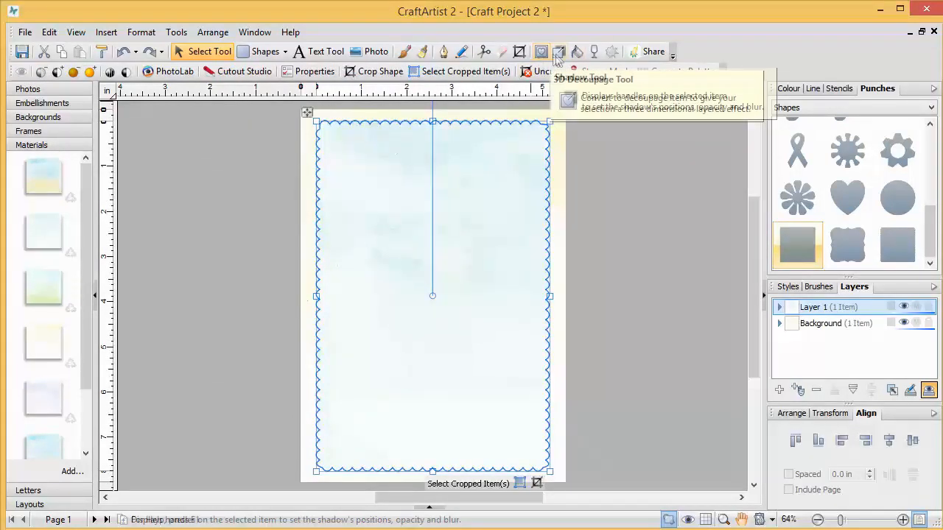
click(558, 58)
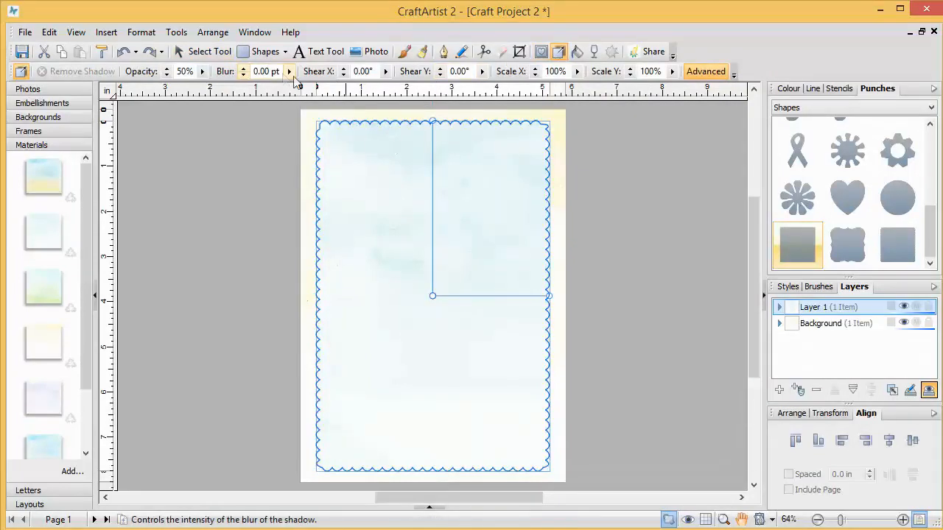
drag(247, 88, 252, 88)
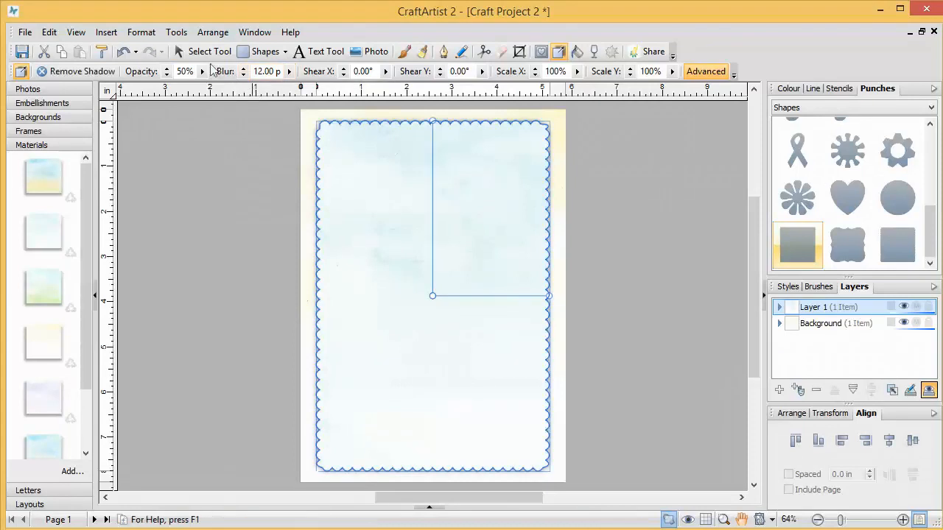
click(204, 58)
click(224, 164)
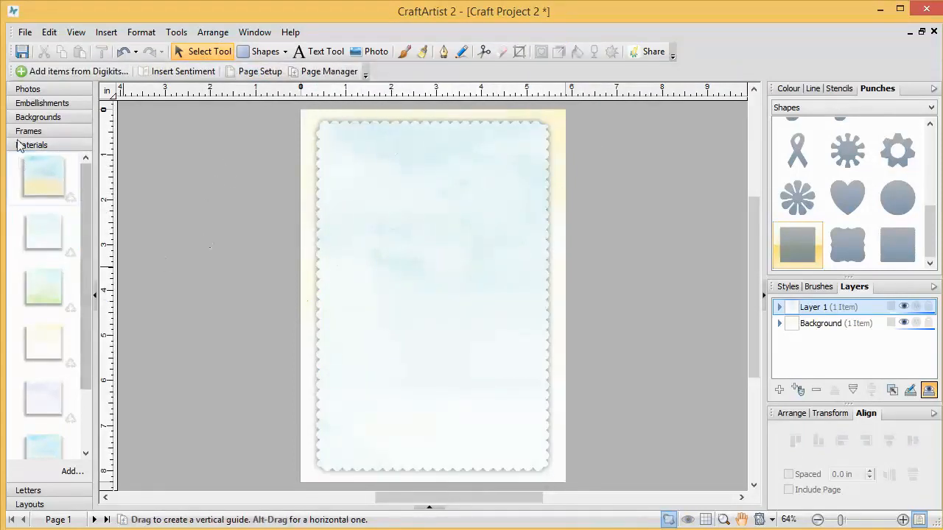
Place the pink rose embellishment on the card, then rotate, enlarge and position it to fill the lower-left corner
click(26, 104)
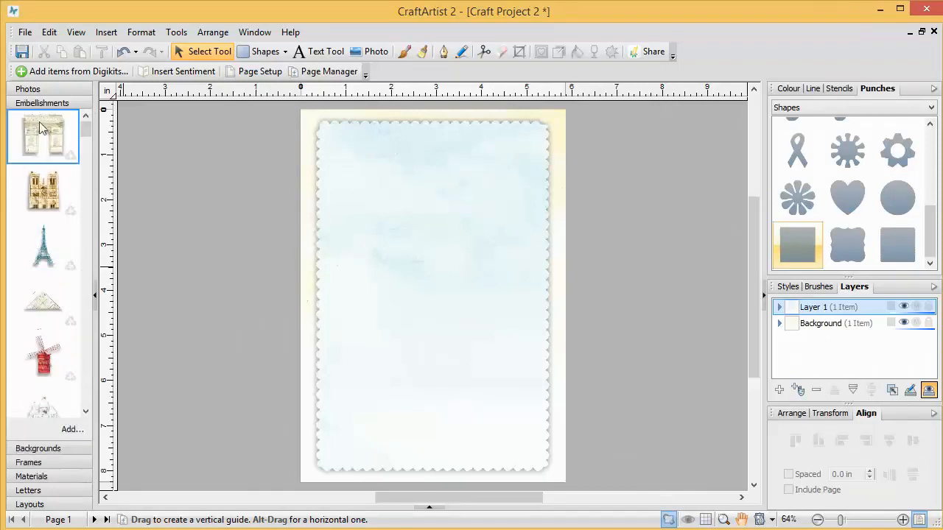
drag(87, 125, 301, 350)
drag(340, 310, 423, 347)
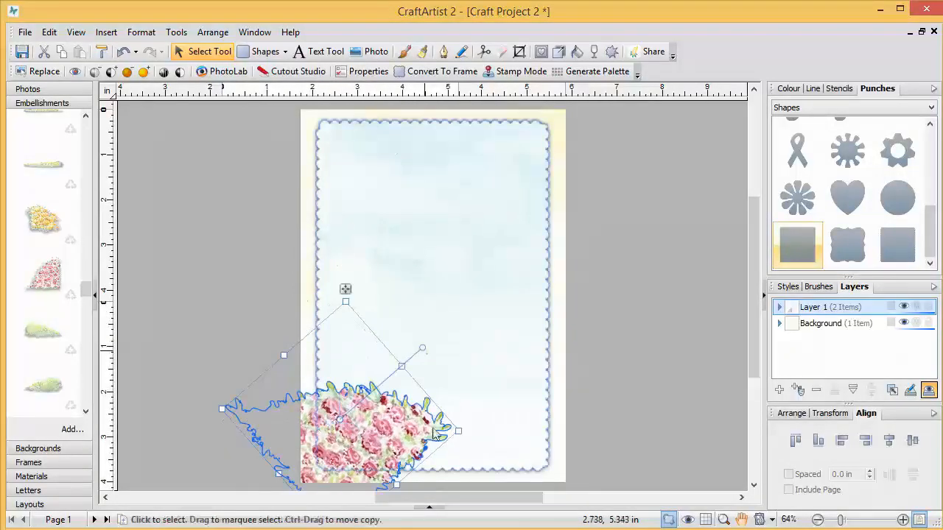
drag(461, 430, 484, 434)
drag(414, 444, 420, 449)
Add a second pink rose embellishment, rotated and positioned to fill the card's lower-right corner
drag(42, 273, 499, 396)
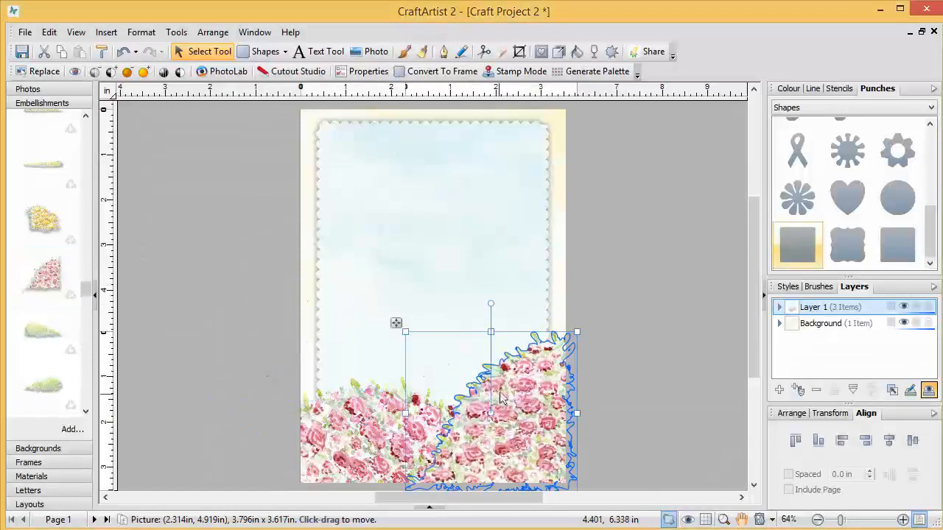
drag(494, 302, 577, 345)
drag(504, 296, 507, 258)
drag(494, 422, 504, 455)
click(260, 352)
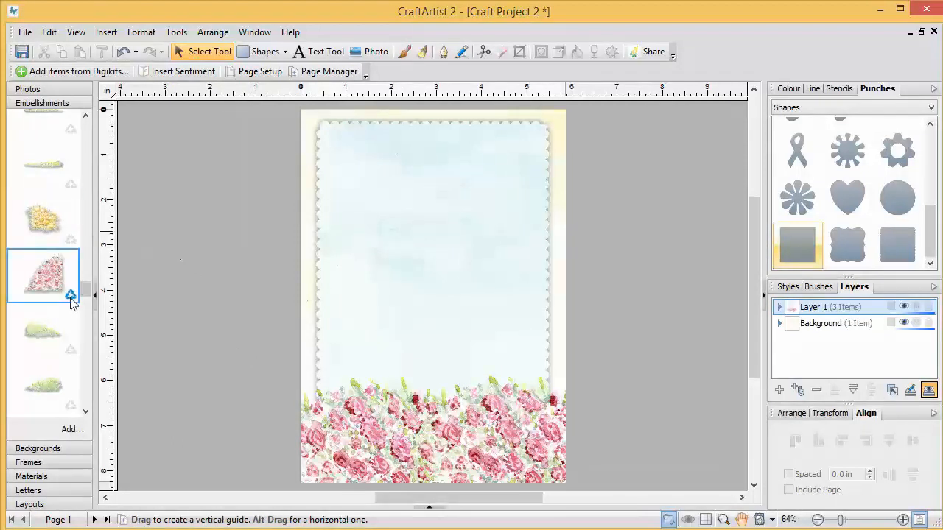
Add the yellow paving embellishment just above the roses, enlarge it past both card edges and move it behind the roses
drag(86, 295, 87, 241)
drag(40, 287, 372, 352)
drag(597, 373, 658, 406)
drag(524, 361, 508, 360)
click(796, 415)
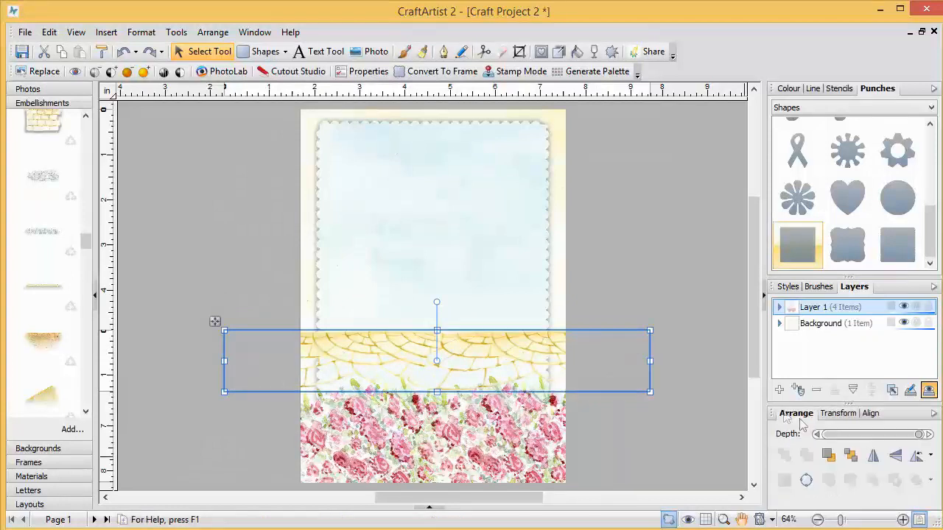
click(829, 456)
Crop both ends of the yellow paving so that it matches the width of the scalloped blue panel
click(520, 53)
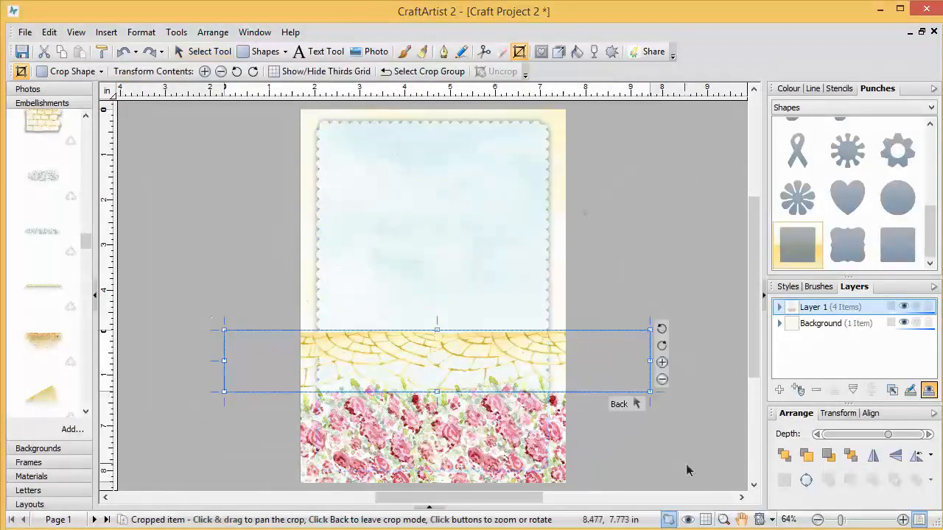
drag(650, 361, 546, 364)
drag(223, 363, 318, 365)
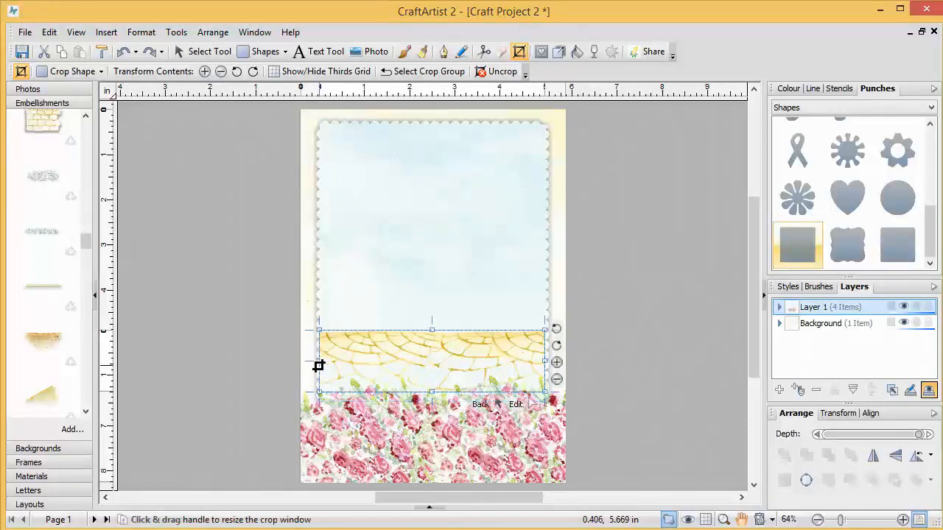
click(201, 51)
click(200, 129)
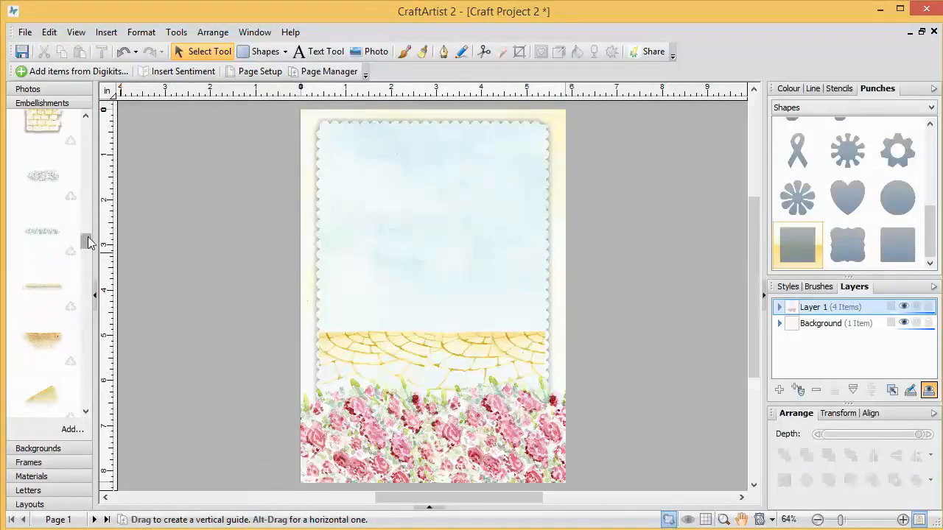
Add the Eiffel Tower embellishment to the blue panel, about 4.5 in tall, standing on the top edge of the paving
drag(86, 245, 82, 132)
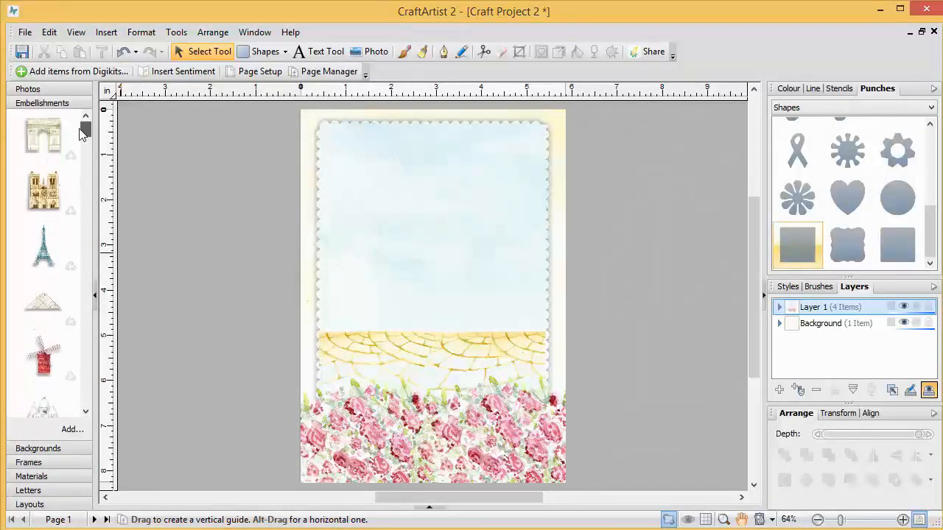
drag(39, 256, 475, 170)
drag(423, 249, 444, 214)
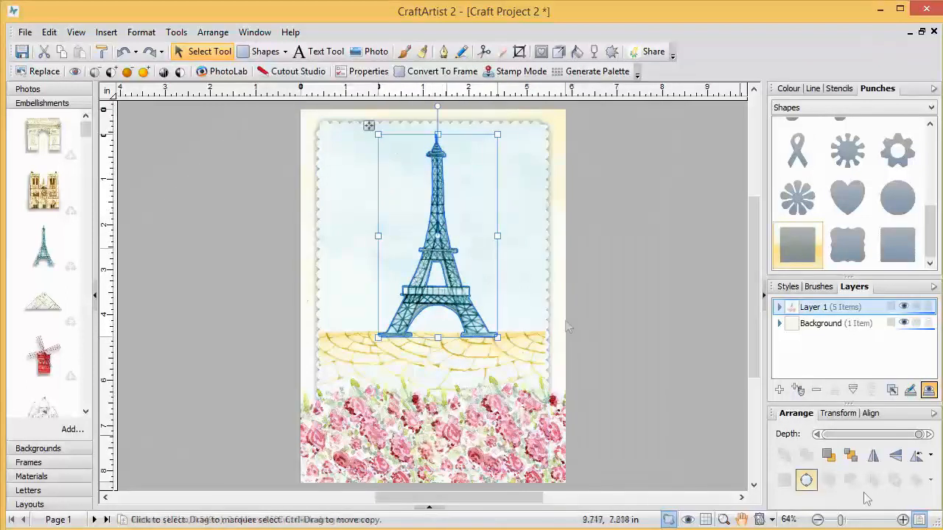
Centre the Eiffel Tower horizontally on the page
click(871, 414)
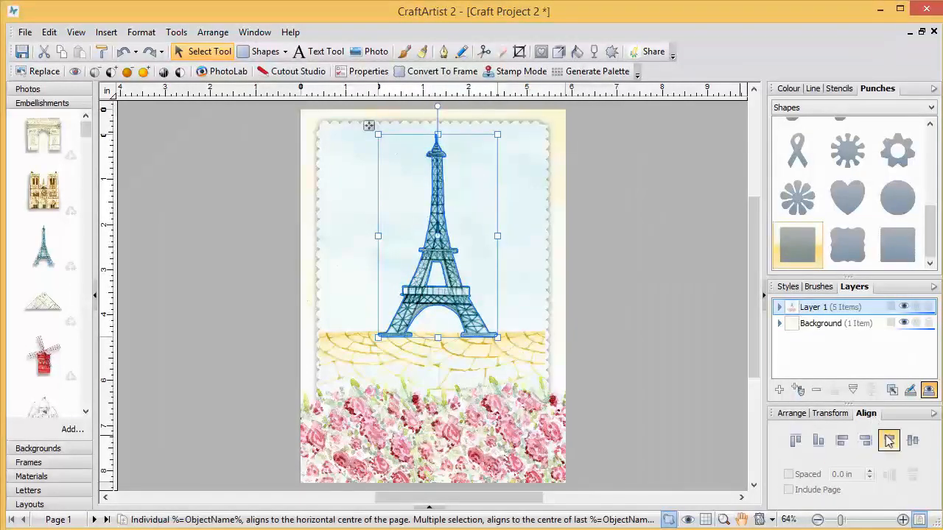
click(889, 441)
click(644, 328)
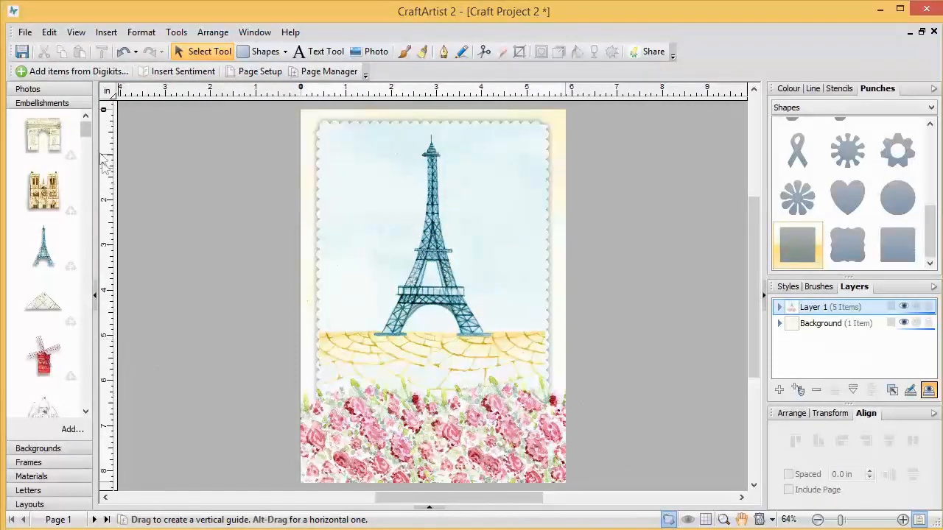
Add two green bush embellishments, one on each side of the Eiffel Tower's base, extending past the card edges
drag(89, 139, 516, 314)
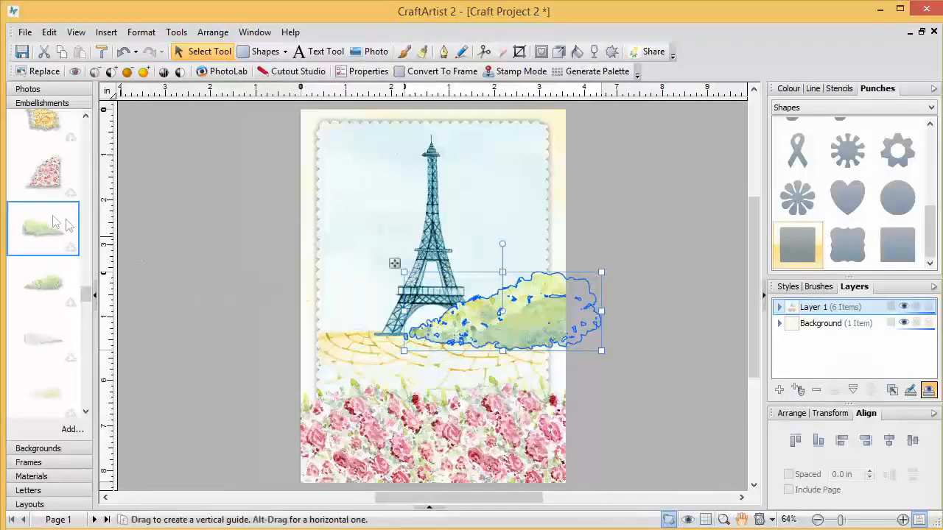
drag(63, 252, 260, 266)
drag(306, 311, 302, 306)
Bring the Eiffel Tower in front of the bushes and move it slightly lower onto the paving
click(439, 236)
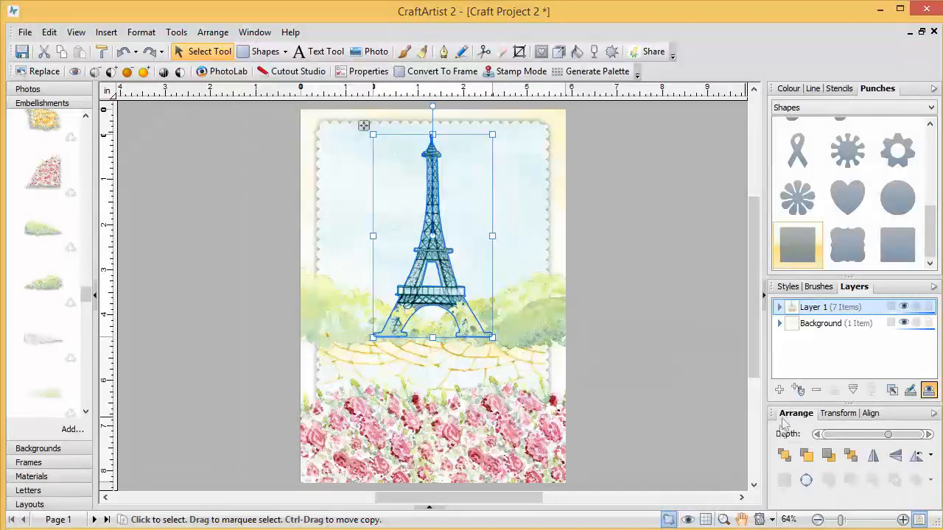
click(783, 456)
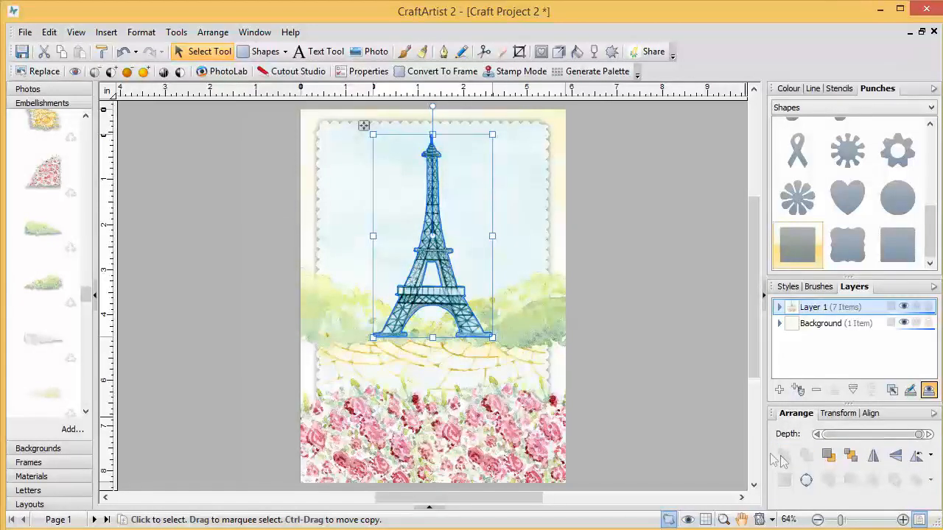
click(641, 417)
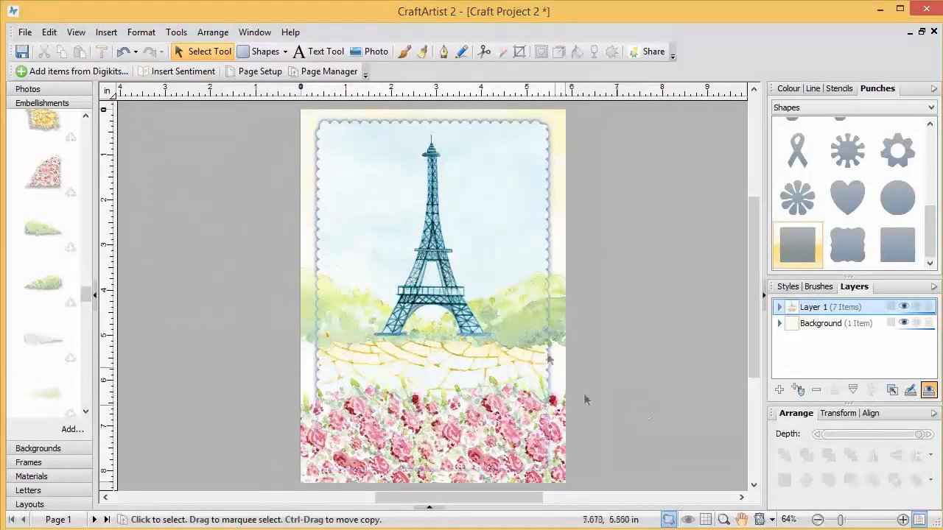
drag(462, 307, 464, 318)
click(210, 253)
Add the blue cloud embellishment to the upper sky, shrink it to about 4 in wide and place it one level behind the Eiffel Tower
drag(83, 297, 85, 311)
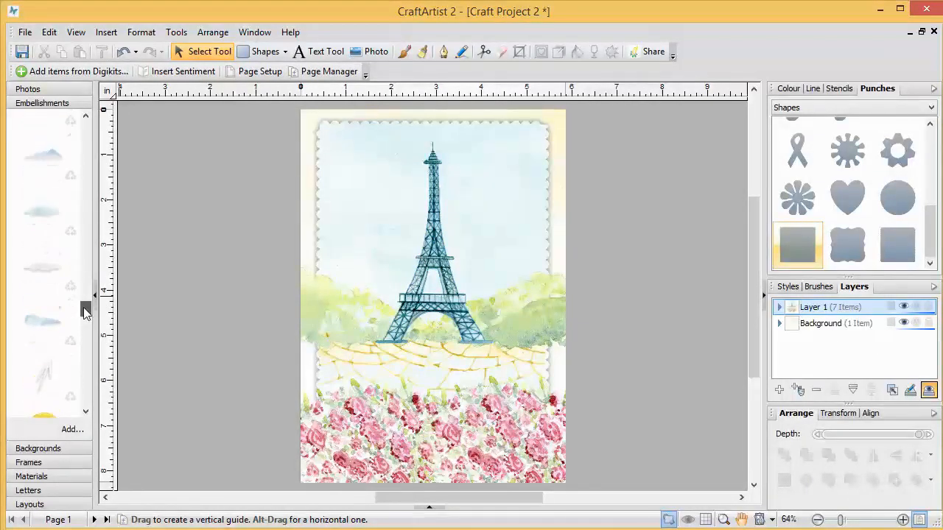
drag(53, 158, 424, 173)
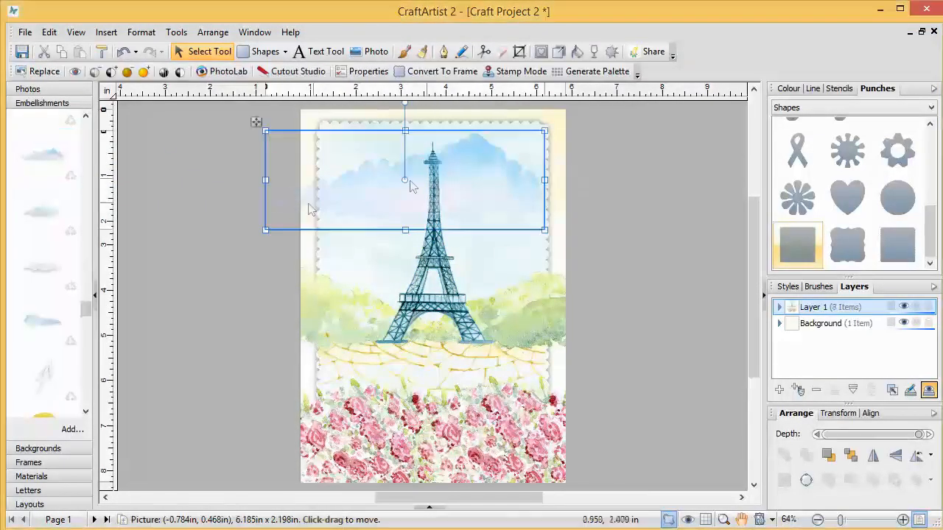
drag(268, 135, 367, 170)
drag(483, 212, 479, 188)
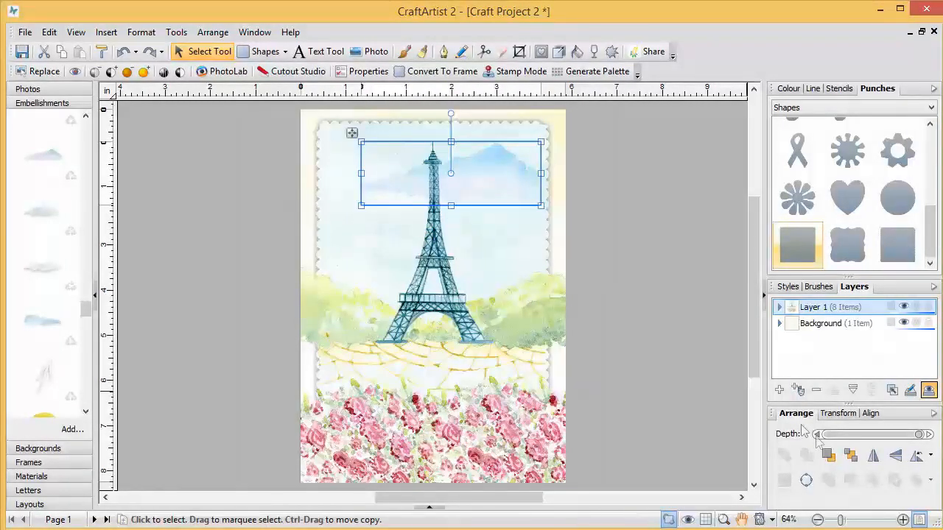
click(828, 457)
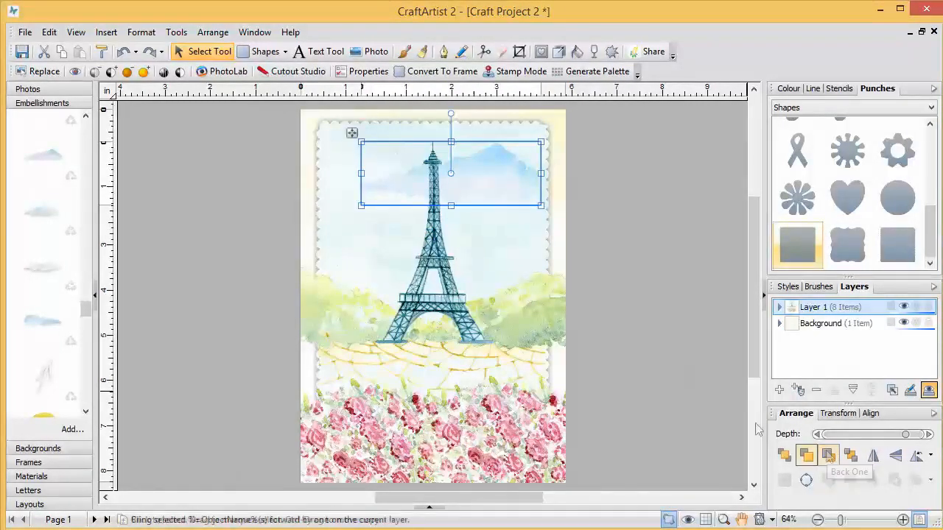
click(632, 330)
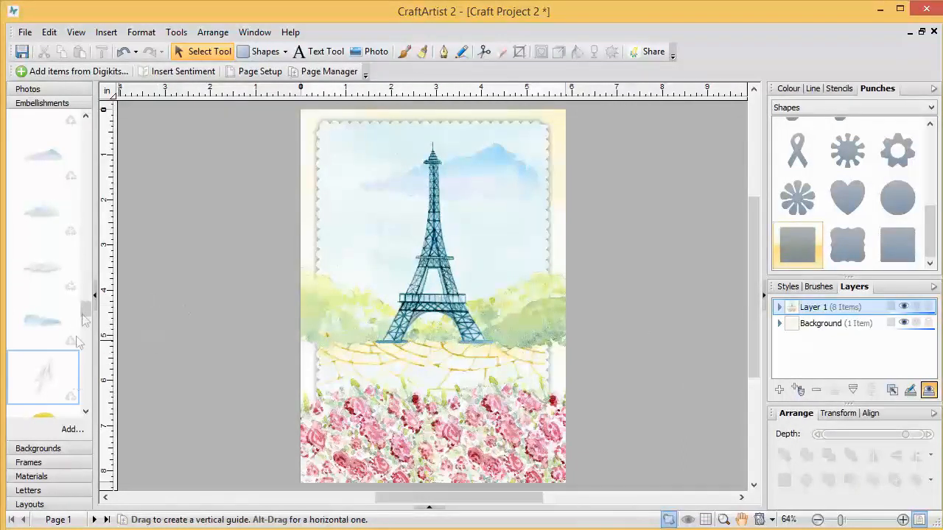
Add the pink blossom branch embellishment, about 4.3 x 3.7 in, reaching in from the card's upper-left corner
drag(83, 312, 83, 266)
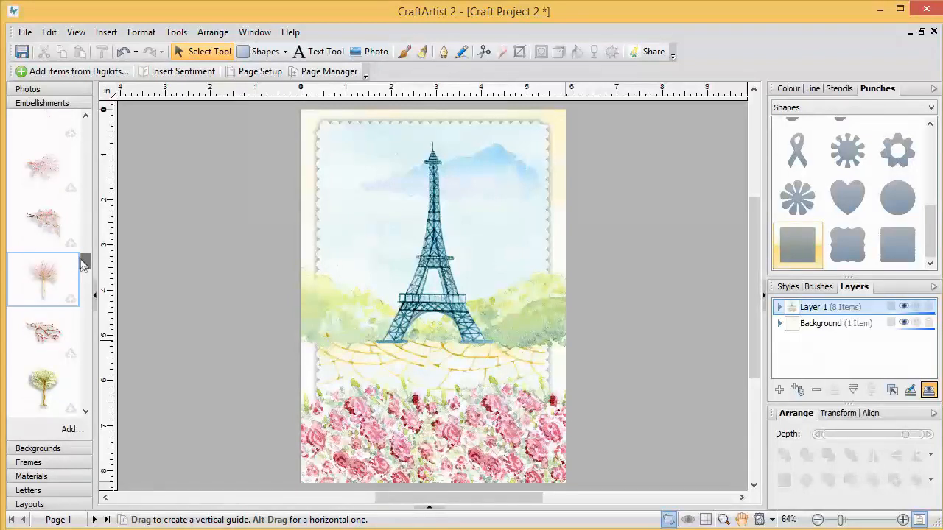
drag(46, 235, 336, 156)
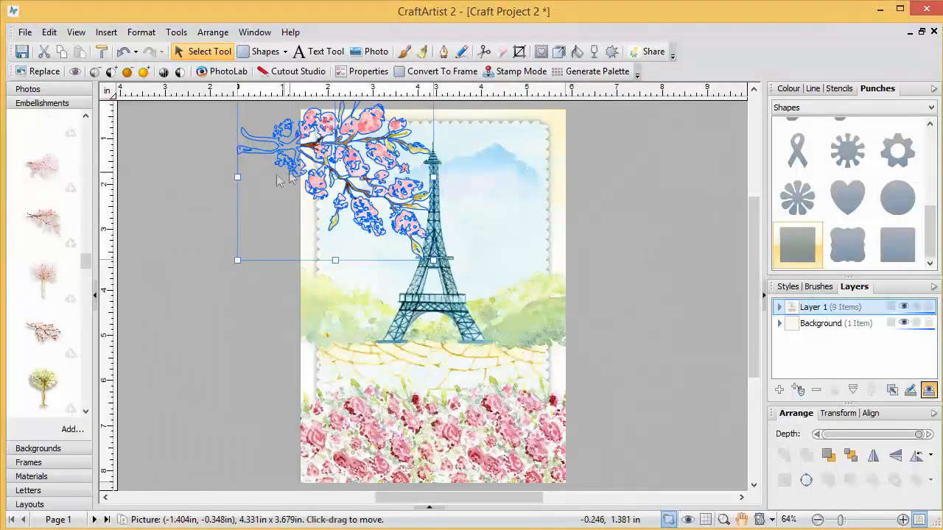
click(179, 193)
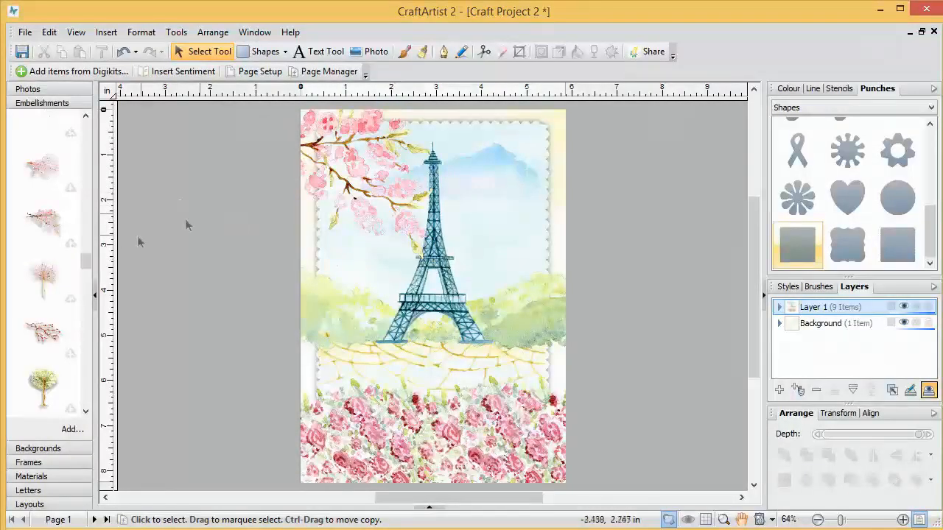
Add the green ribbon bow embellishment near the top of the Eiffel Tower and place the pink gem on the bow's centre
drag(85, 262, 90, 409)
drag(43, 222, 450, 170)
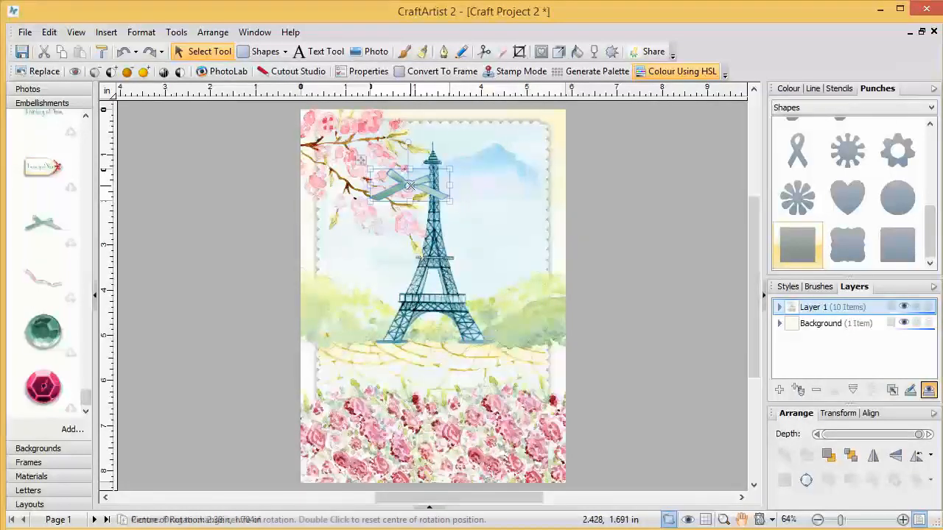
key(Delete)
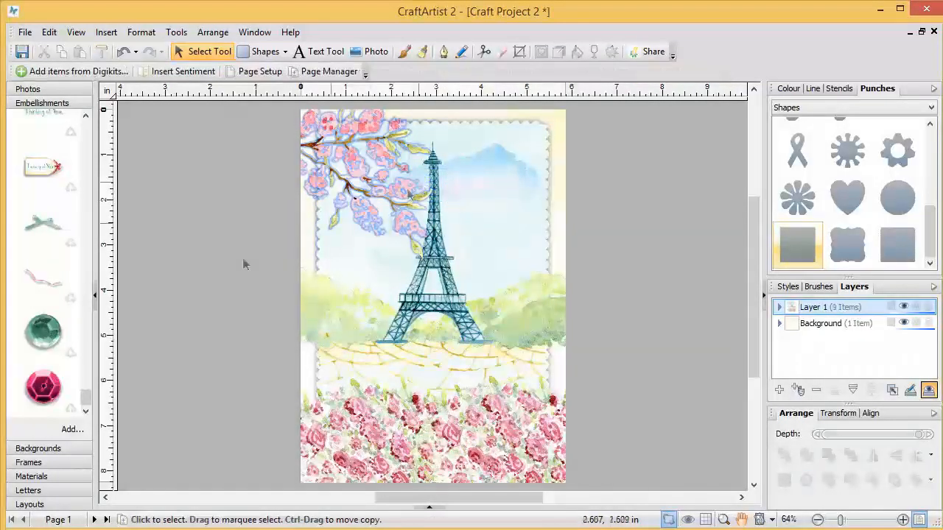
drag(37, 227, 419, 179)
drag(496, 152, 482, 170)
drag(432, 188, 451, 178)
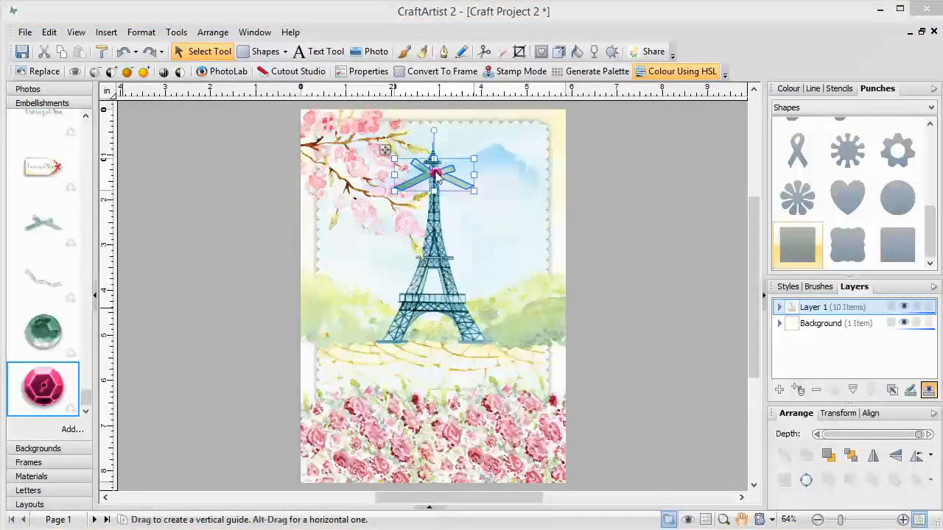
drag(434, 175, 434, 176)
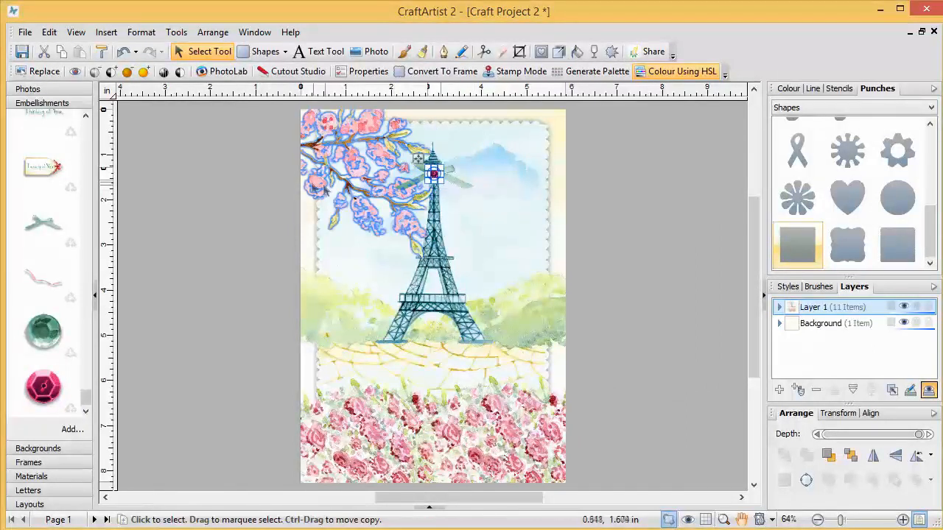
click(215, 208)
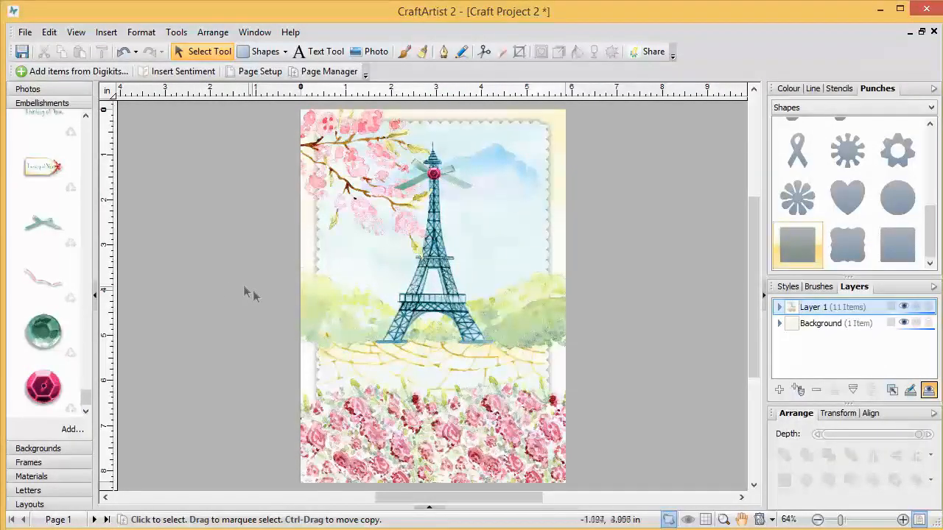
Bring the pink blossom branch to the front so it overlaps the bow
click(331, 160)
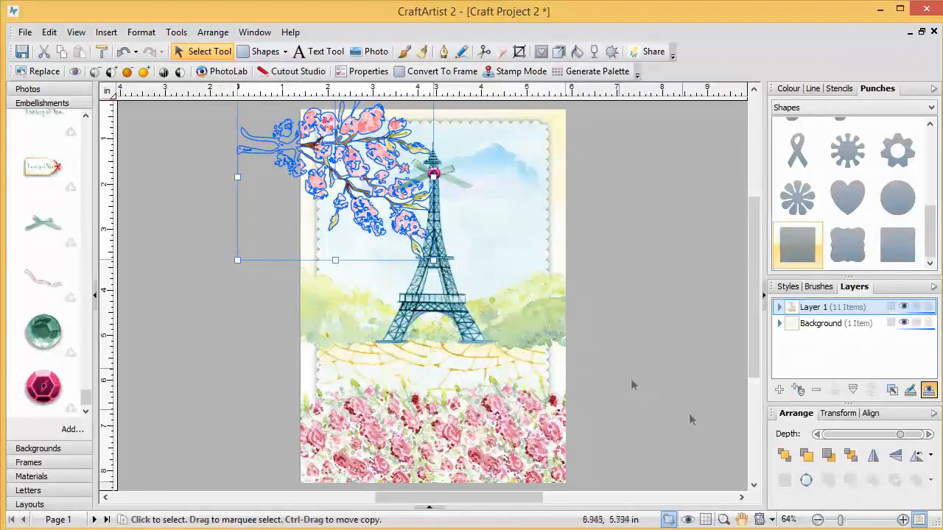
click(783, 457)
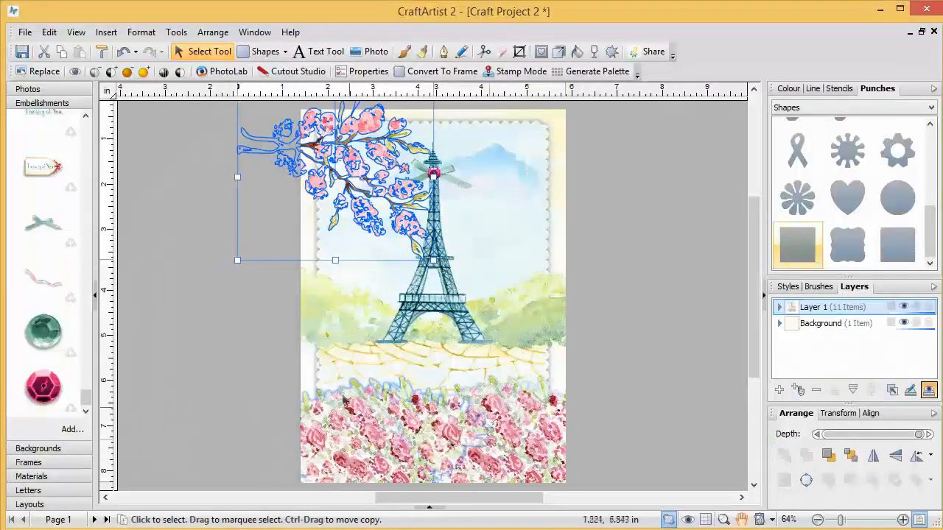
click(220, 298)
Add the pink and the turquoise-striped hot-air balloons to the sky beside the tower's top, shrinking the striped one to about 0.7 x 1.1 in
drag(84, 404, 96, 174)
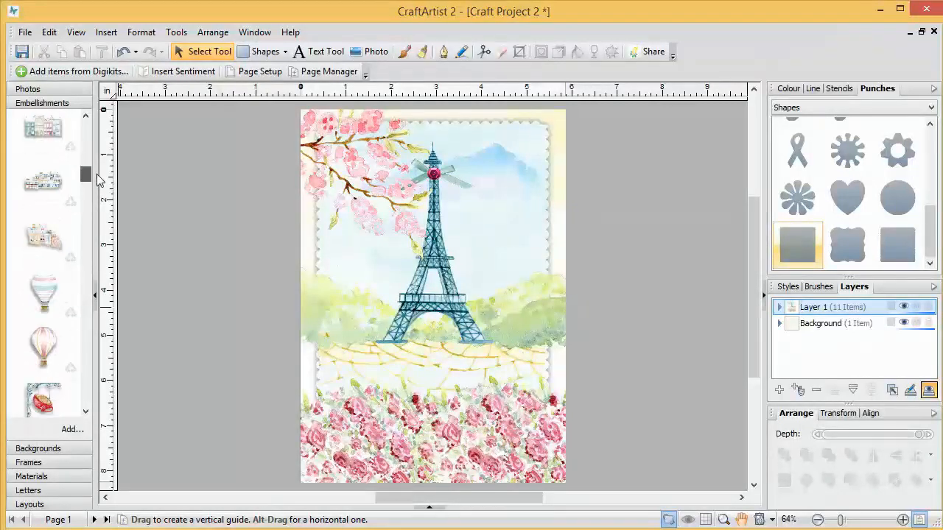
drag(42, 343, 490, 208)
drag(550, 109, 529, 159)
drag(40, 290, 516, 221)
drag(573, 153, 507, 199)
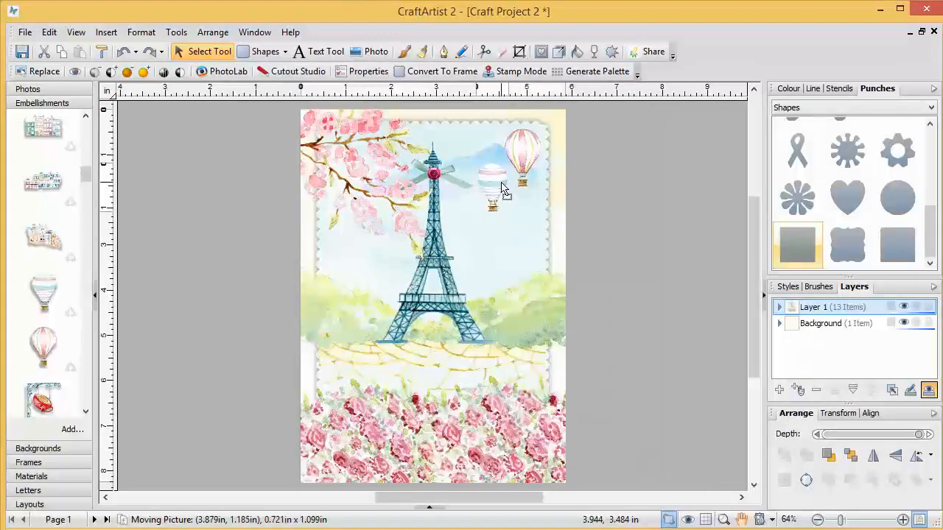
drag(502, 188, 502, 187)
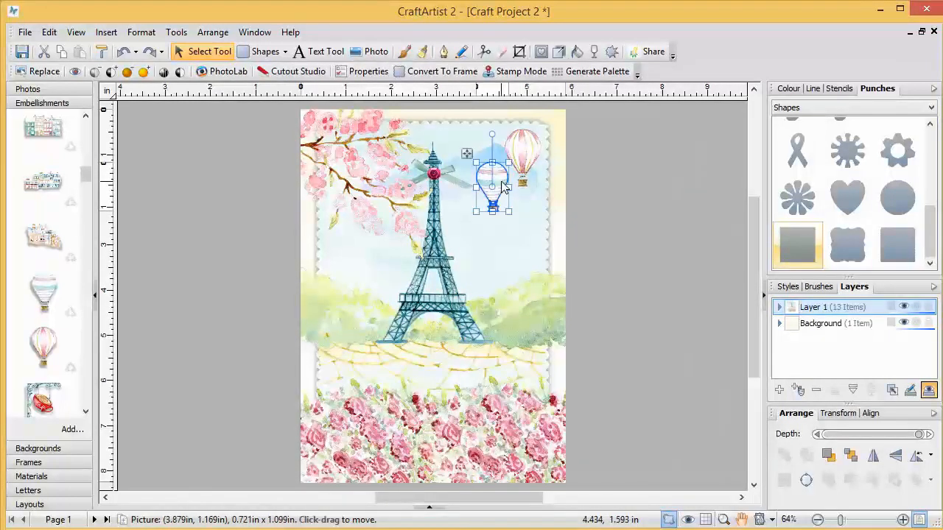
click(601, 213)
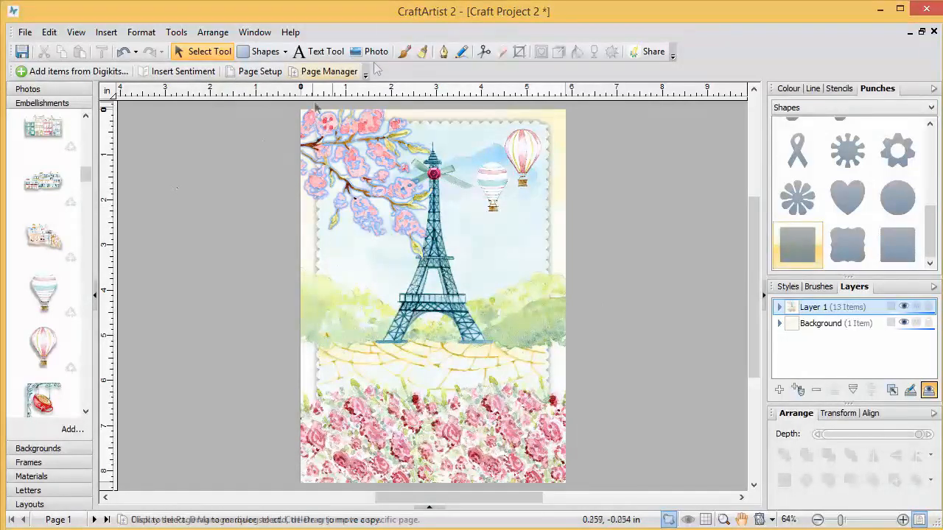
Paint a white patch over the middle of the roses with the Natural Media brush Bristle 10 at 48 pt width
click(403, 51)
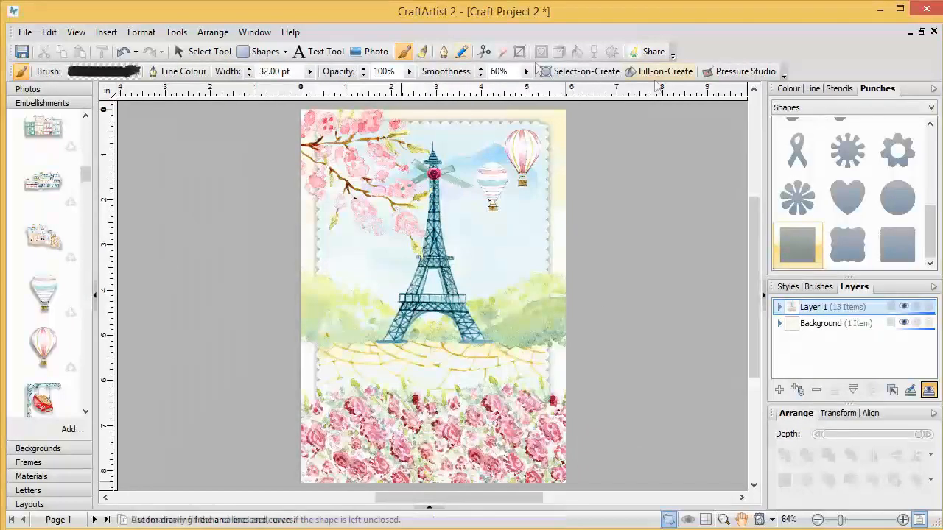
click(789, 89)
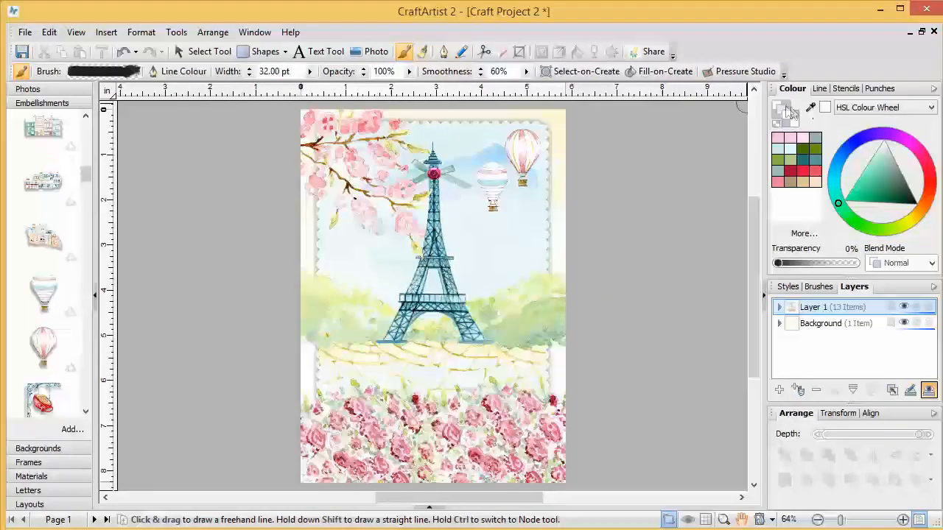
click(825, 108)
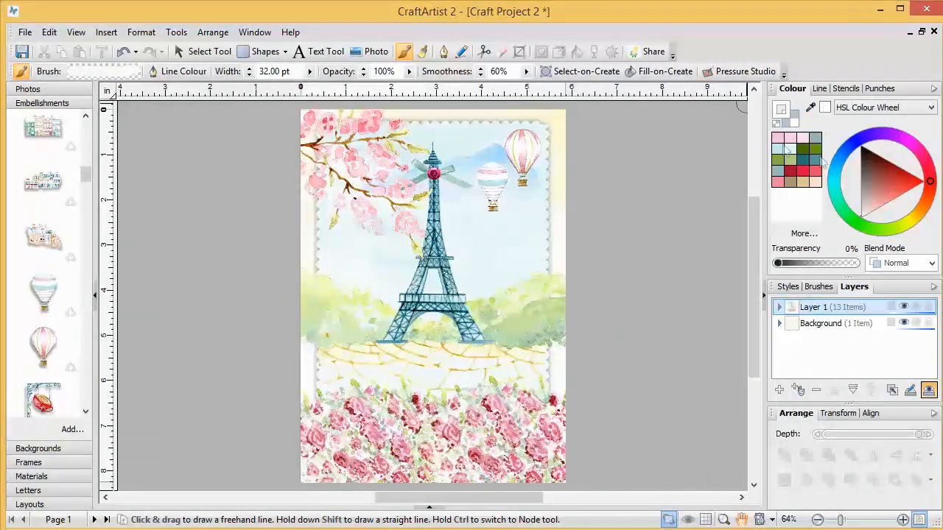
click(823, 288)
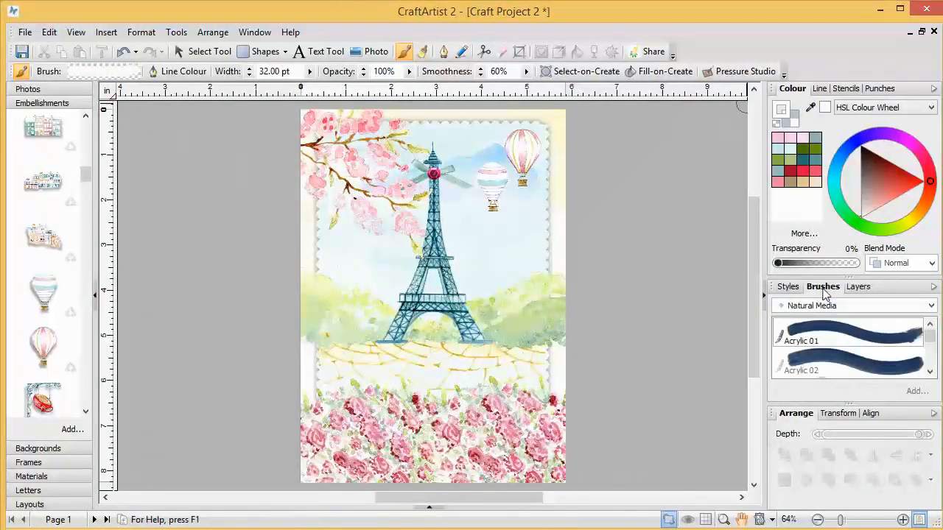
click(882, 308)
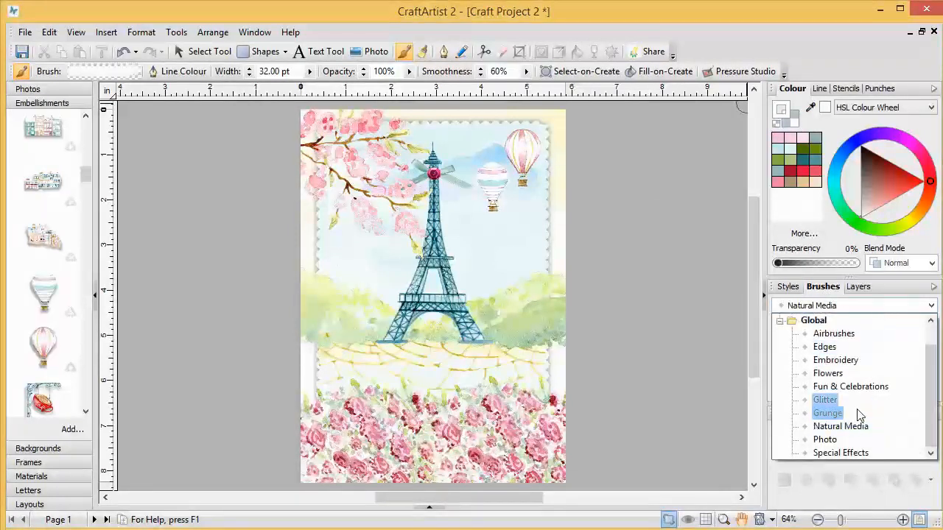
click(859, 431)
drag(935, 336, 931, 341)
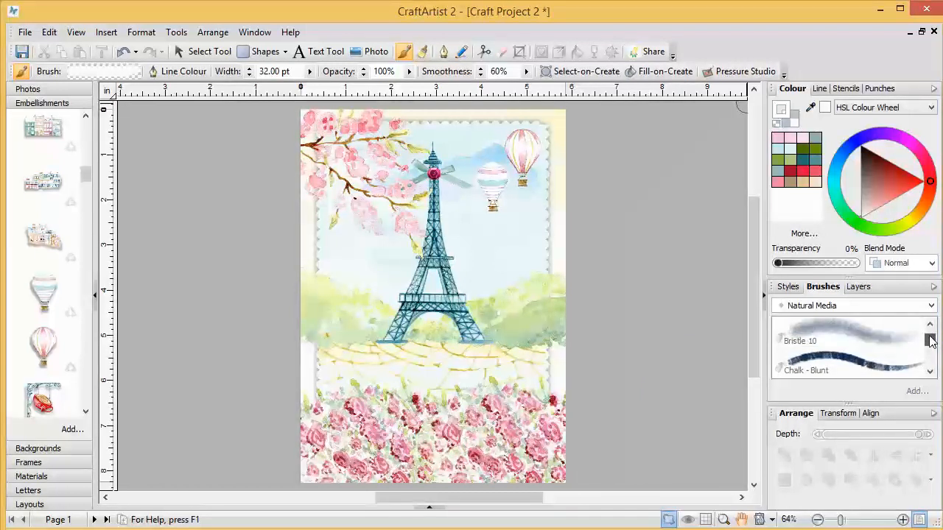
click(875, 340)
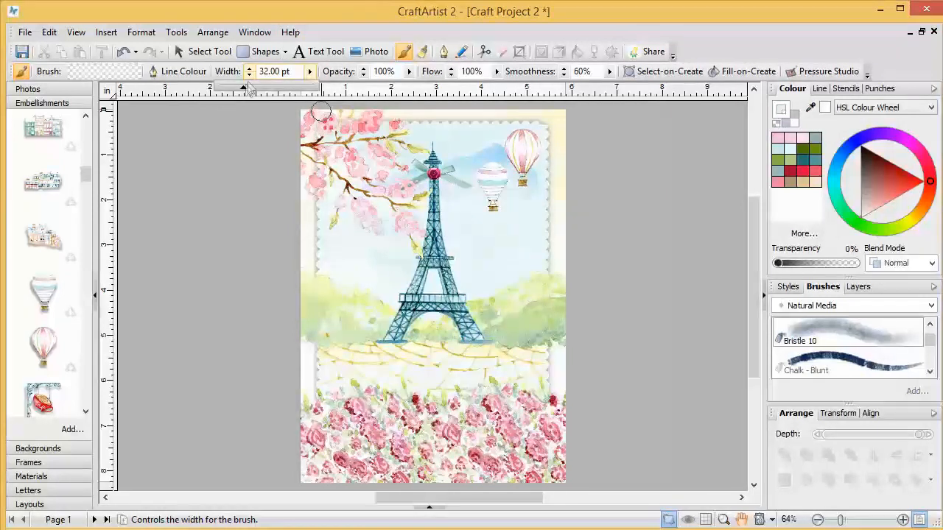
drag(256, 94, 256, 95)
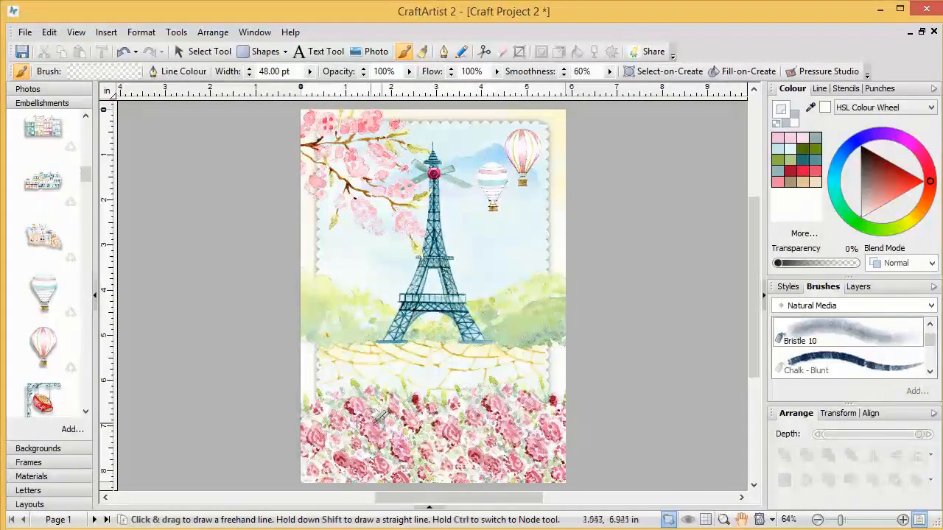
mouse_move(371, 420)
mouse_down()
mouse_move(463, 420)
mouse_move(358, 437)
mouse_up()
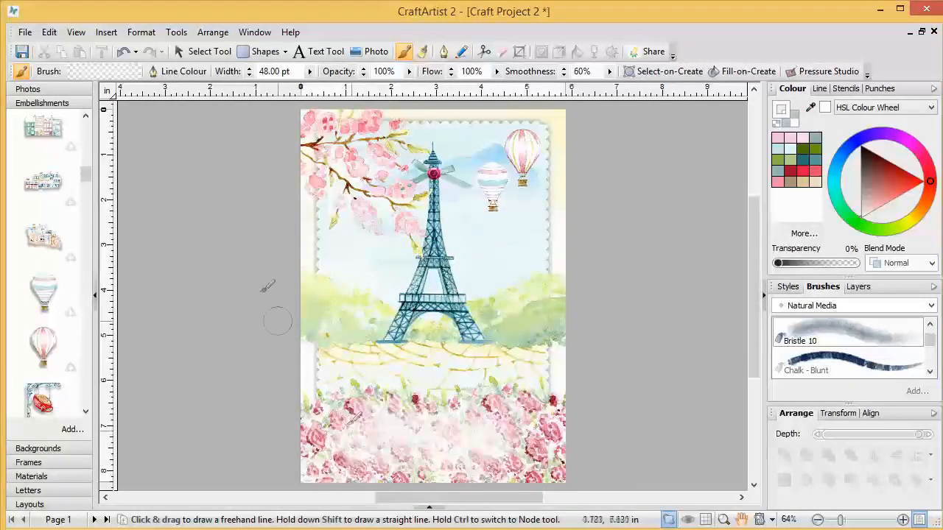
click(199, 52)
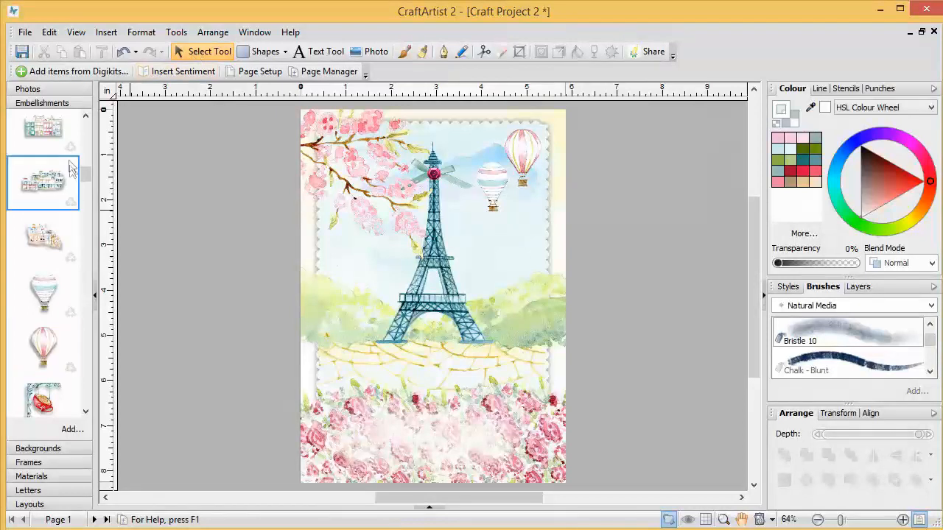
Add the "With Love" sentiment embellishment over the white-painted roses and centre it horizontally on the page
drag(86, 175, 86, 375)
drag(51, 256, 473, 425)
click(866, 414)
click(890, 440)
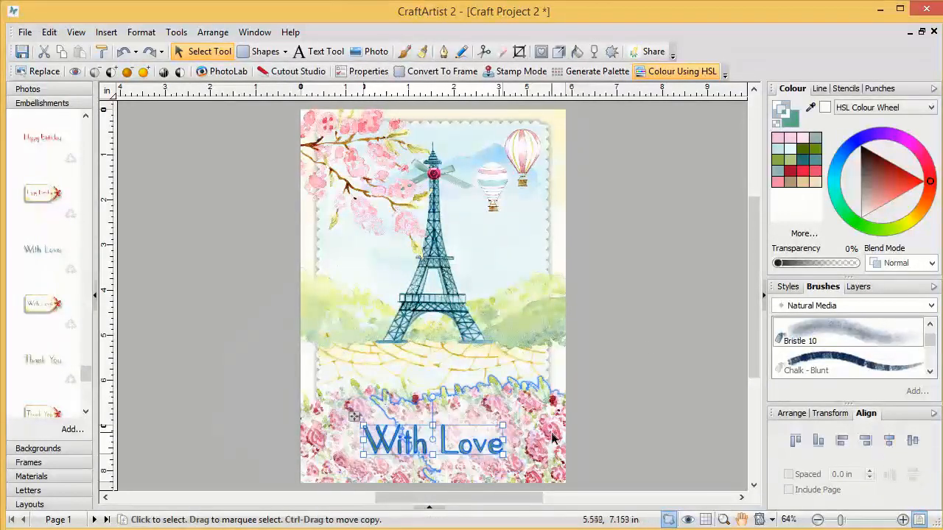
Recolour the "With Love" sentiment with the light pink palette swatch for both line and fill
click(779, 139)
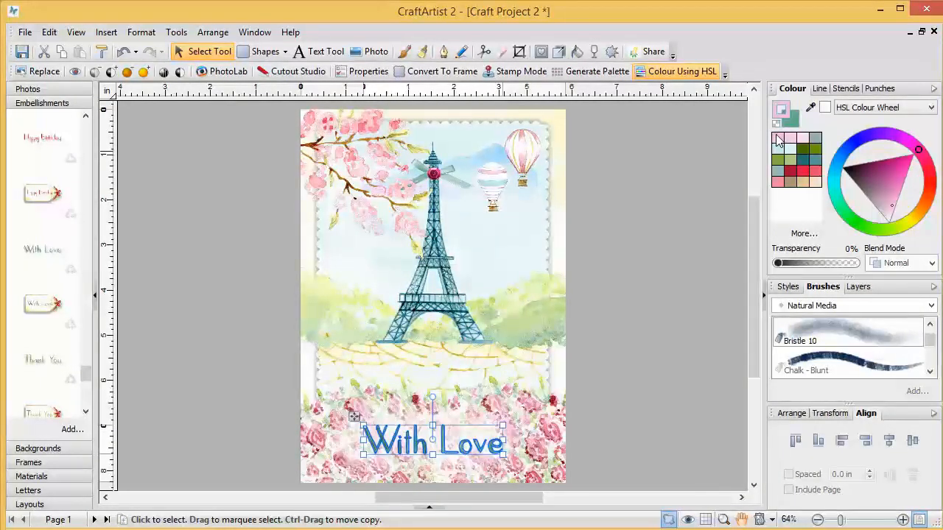
click(792, 127)
click(780, 140)
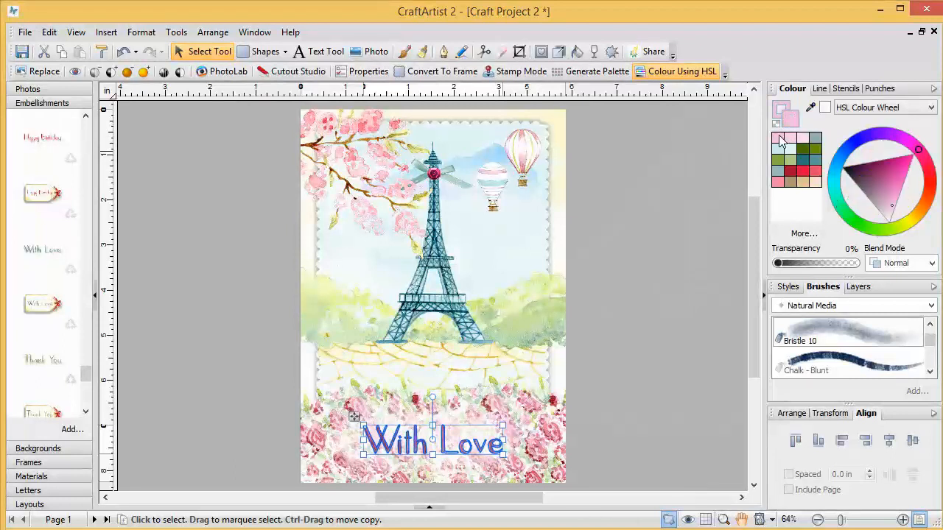
click(647, 285)
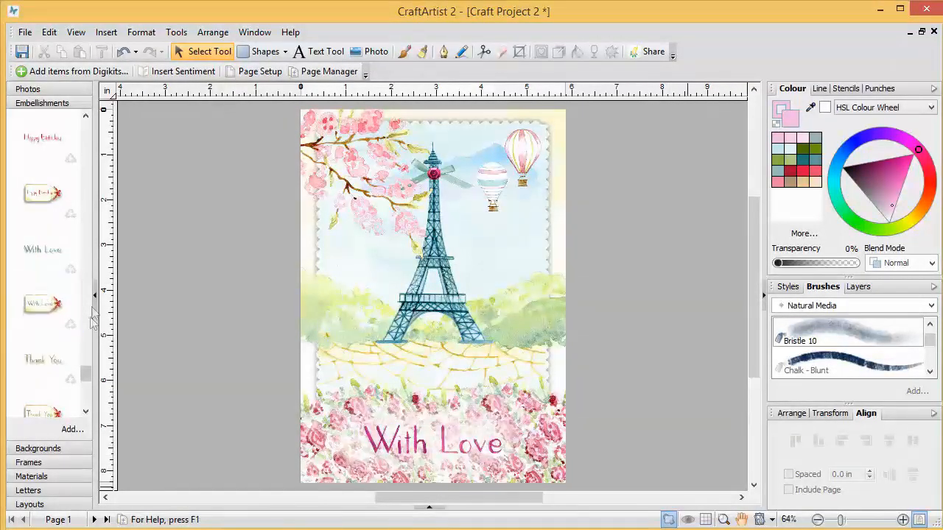
Add the woman walking a small dog from the CS People Digikit to the project's embellishments
scroll(83, 381, up, 1)
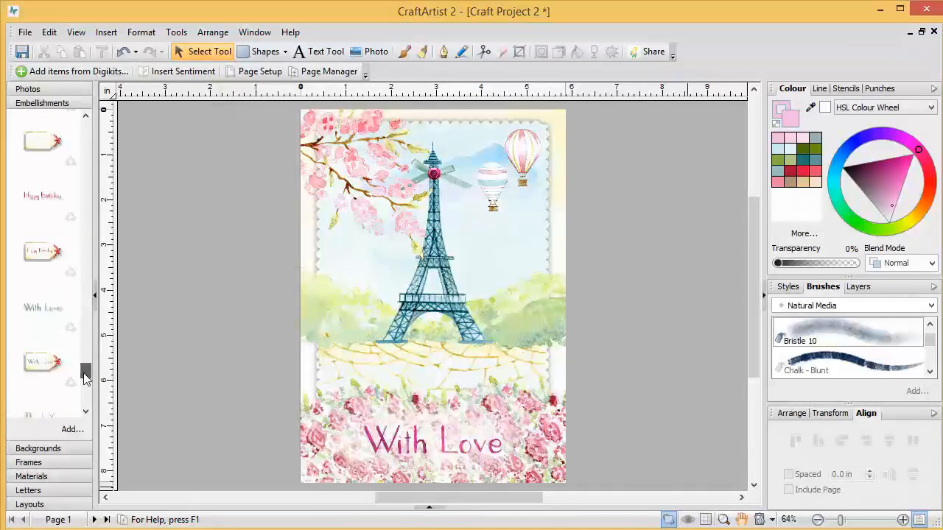
scroll(83, 377, down, 1)
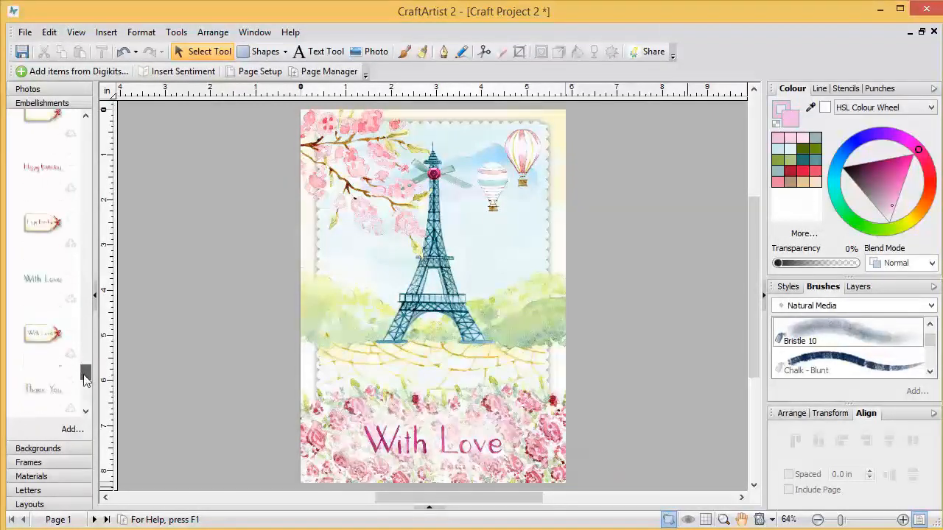
click(52, 74)
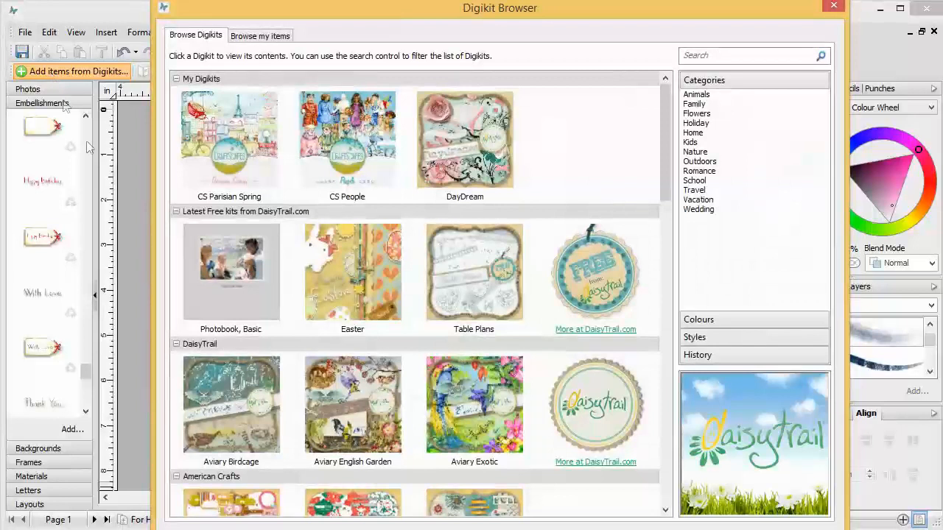
click(378, 135)
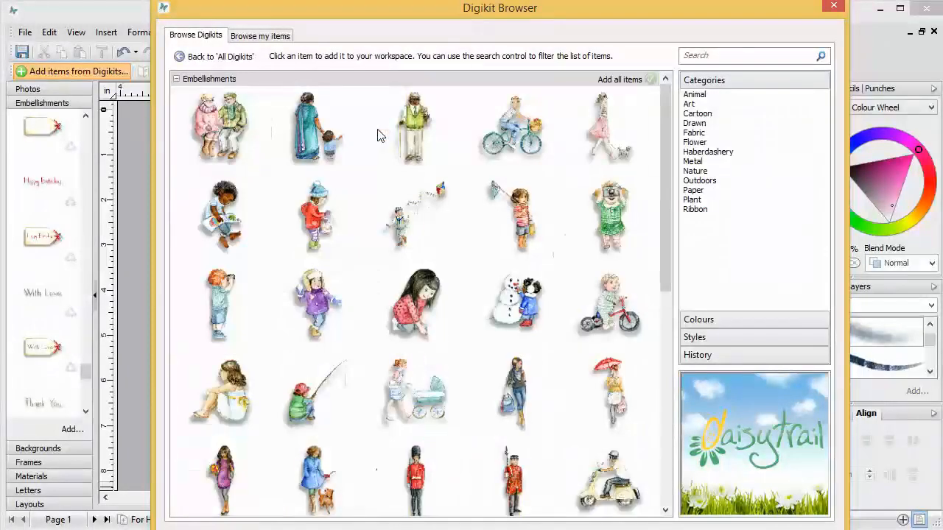
click(610, 130)
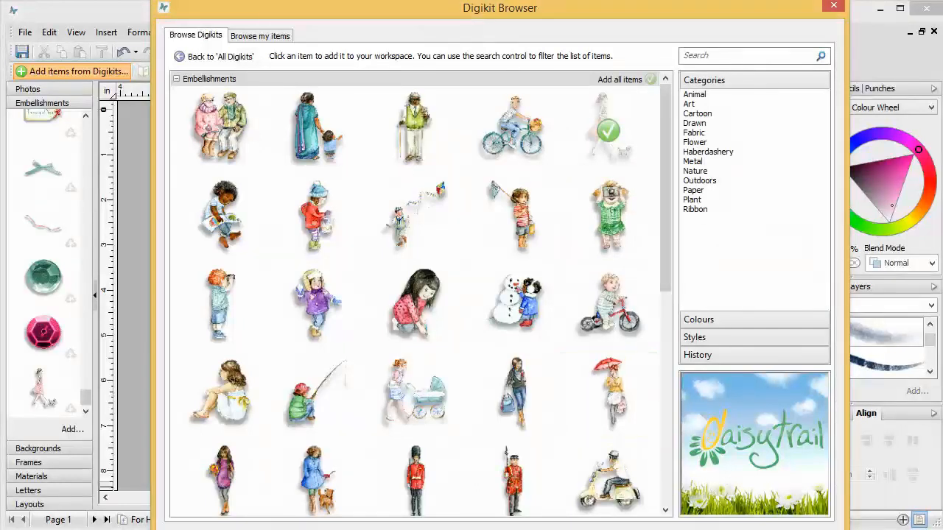
key(Escape)
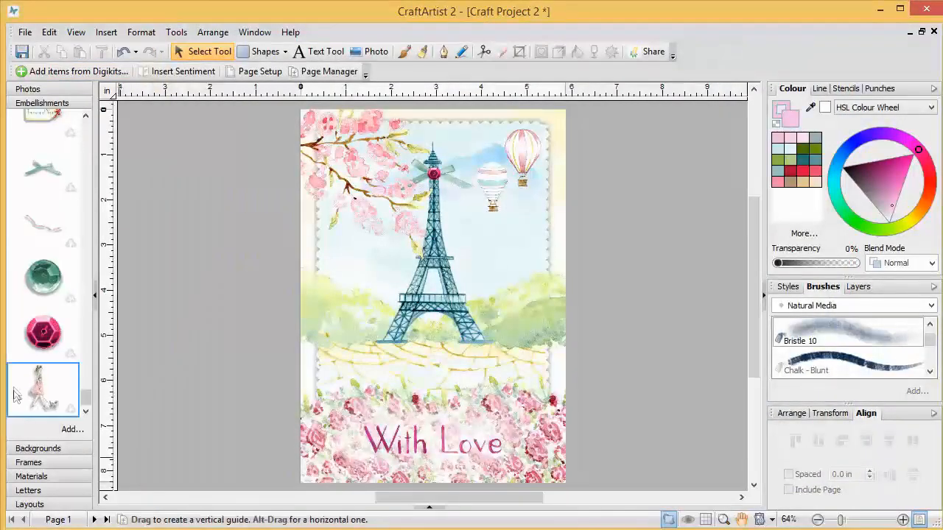
Place the woman with the dog on the paving in front of the Eiffel Tower, sized about 1.75 x 2.68 in
drag(38, 394, 494, 258)
drag(611, 143, 532, 265)
drag(480, 361, 481, 337)
drag(533, 241, 519, 265)
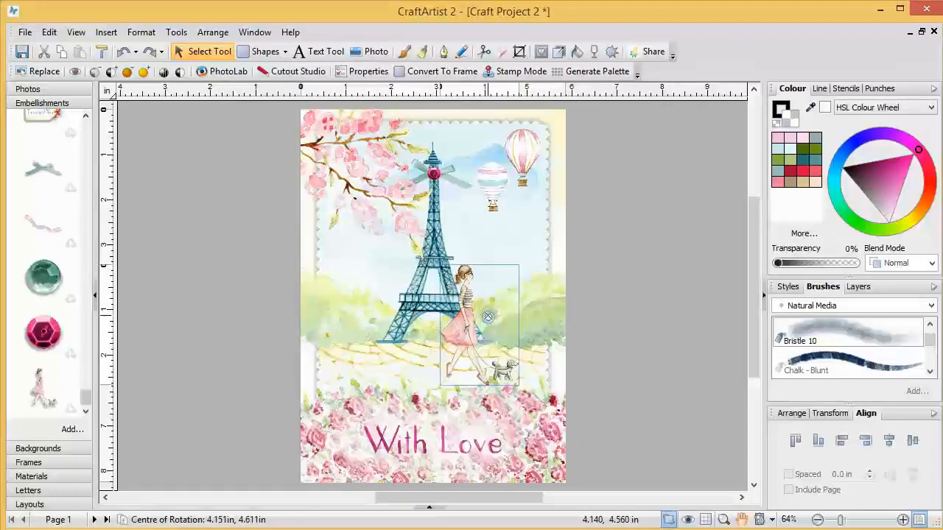
drag(474, 325, 466, 343)
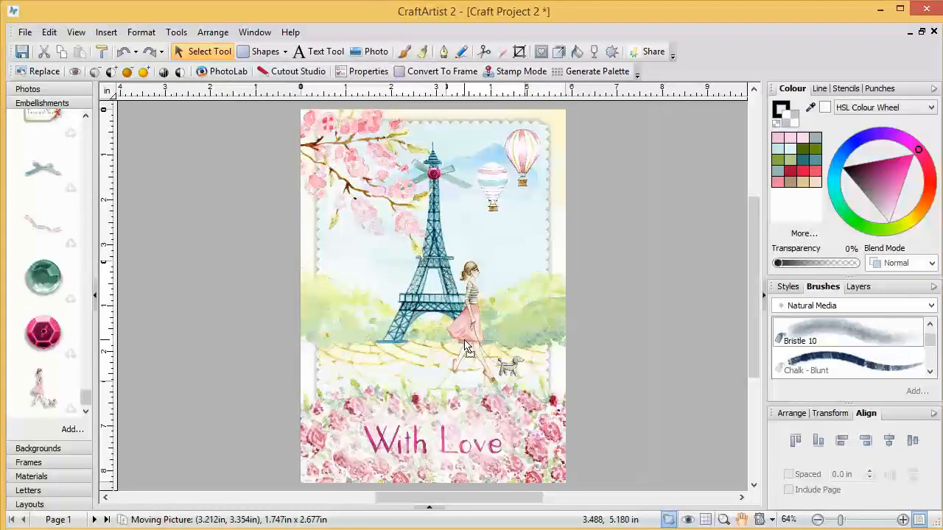
drag(465, 350, 467, 350)
click(618, 332)
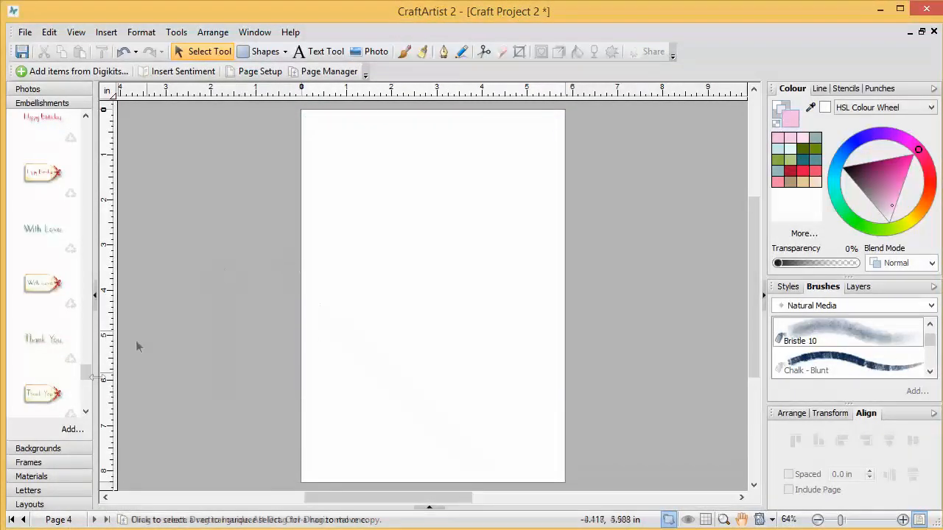
Apply the pale blue watercolour sky background to page 4
click(37, 448)
drag(59, 218, 454, 256)
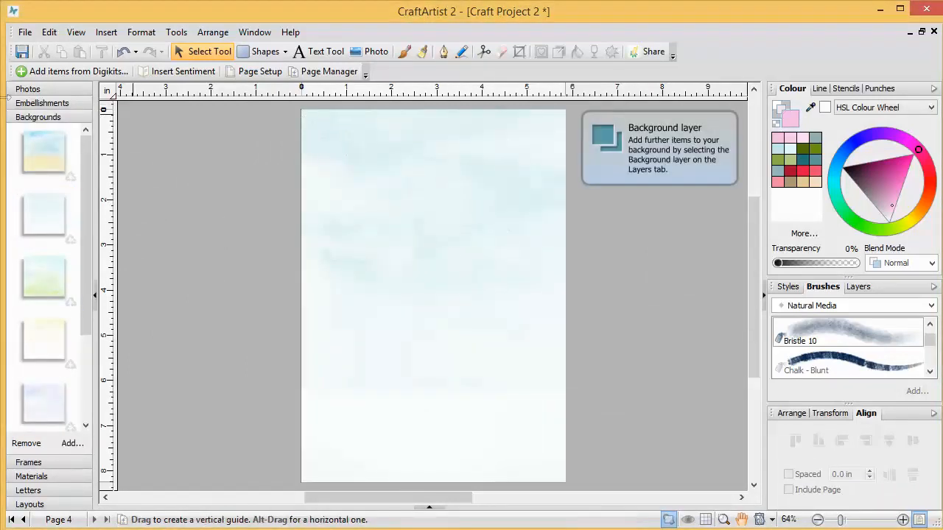
Add the round Eiffel Tower badge with the red bow to page 4, about 3 in wide, and centre it both ways on the page
click(42, 103)
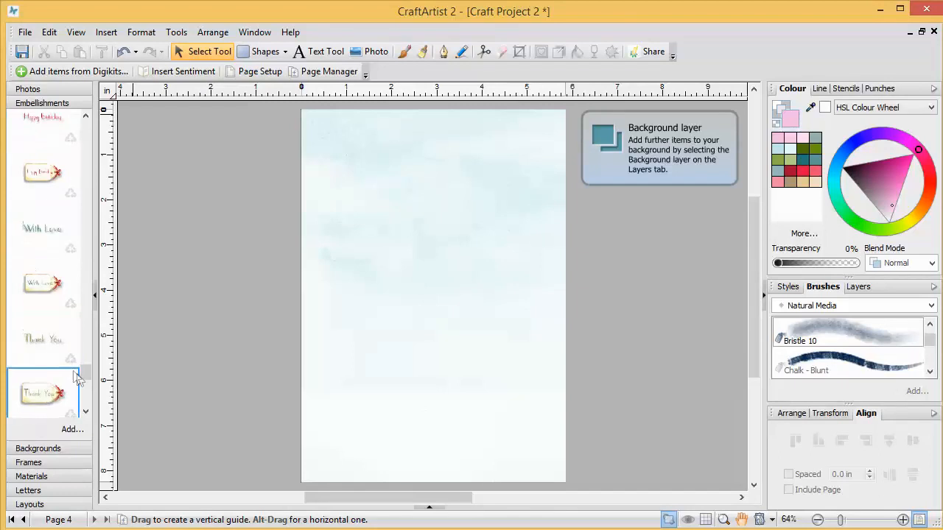
drag(87, 375, 88, 352)
drag(65, 345, 457, 257)
drag(532, 194, 509, 252)
drag(331, 242, 359, 212)
click(888, 442)
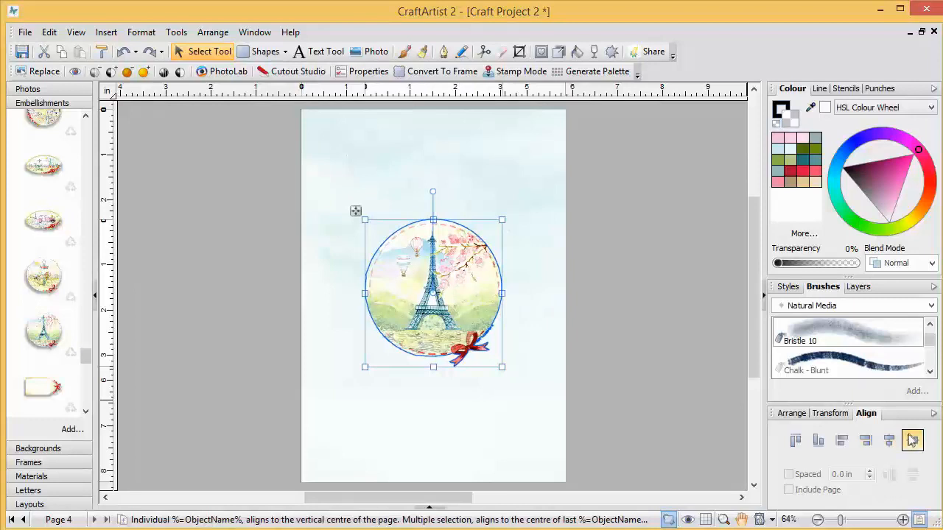
click(912, 440)
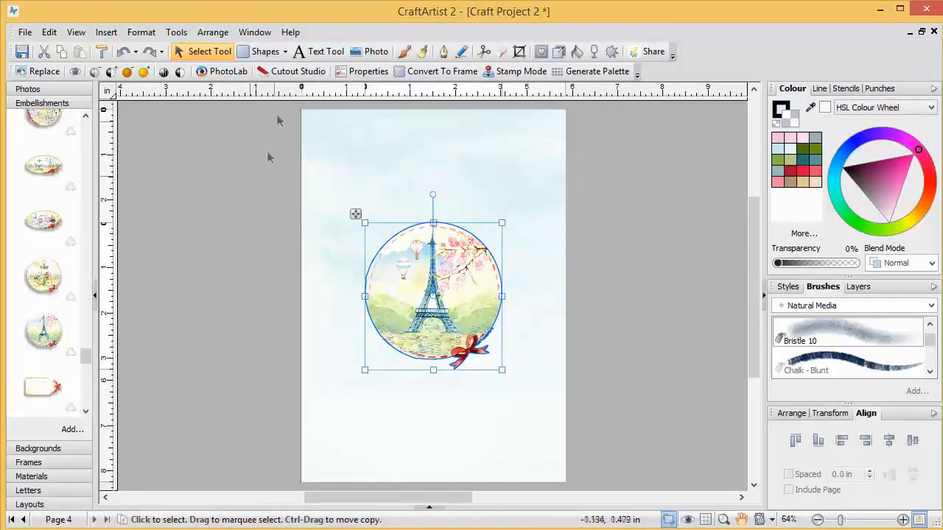
Create the artistic text "Handmade with love" in Parisian BT at 41.09 pt above the badge
click(319, 51)
drag(336, 153, 350, 179)
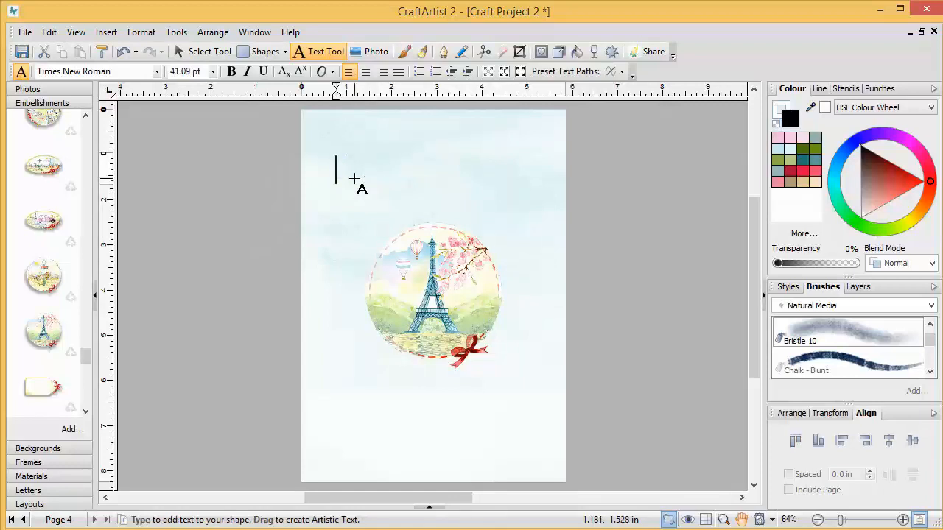
click(137, 74)
text(Parisian BT)
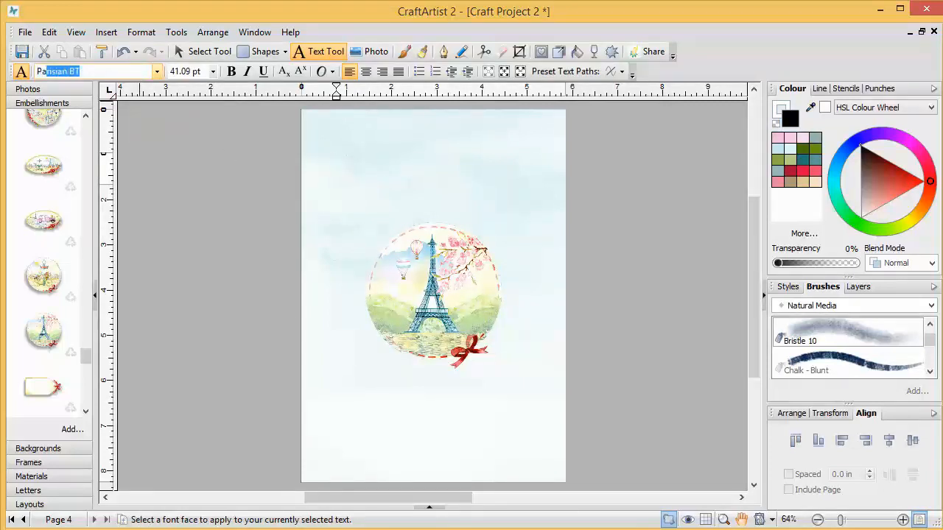
key(Return)
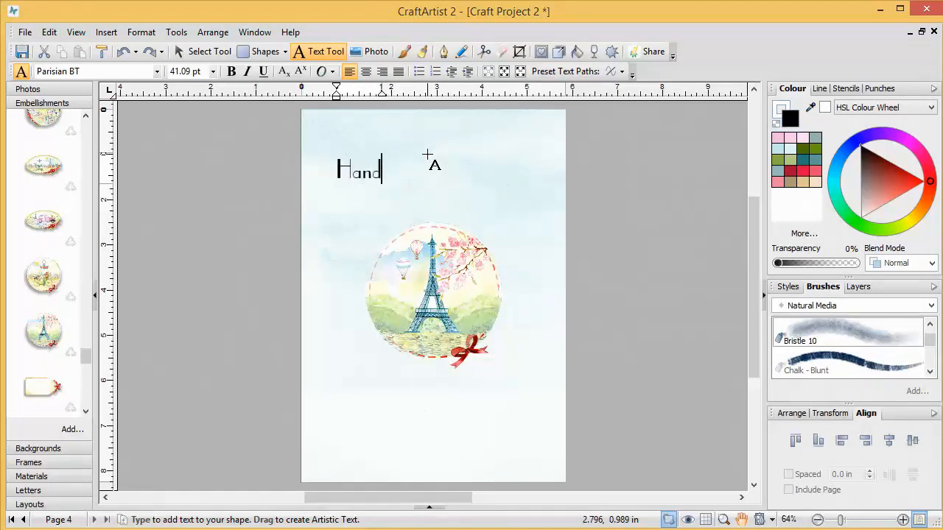
text(wi)
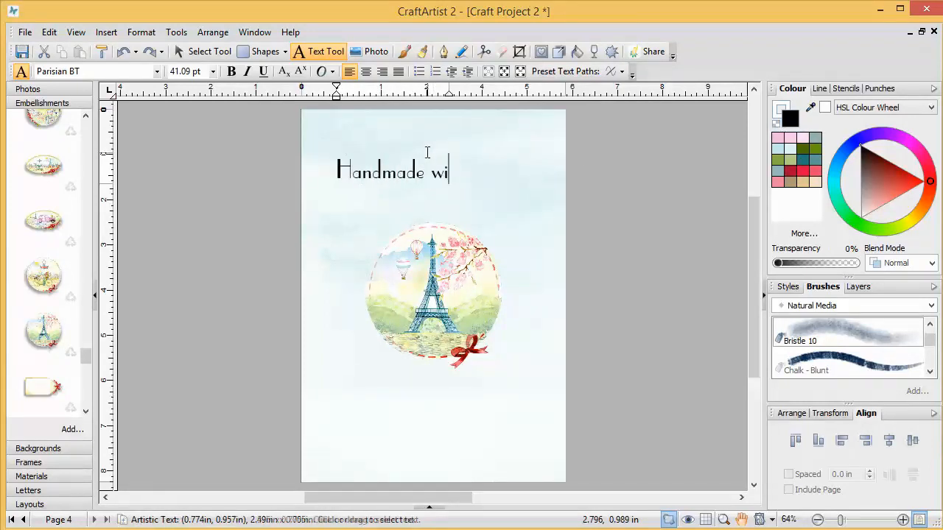
text(th love)
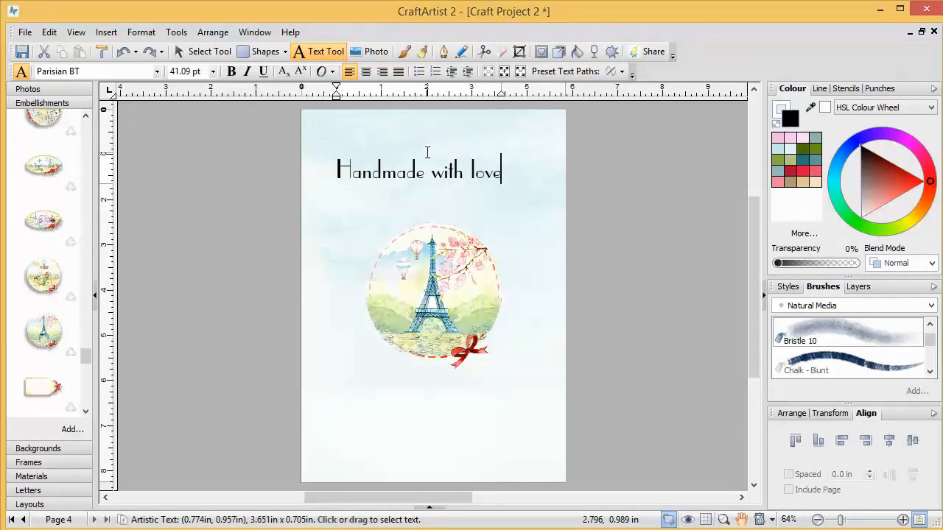
key(Escape)
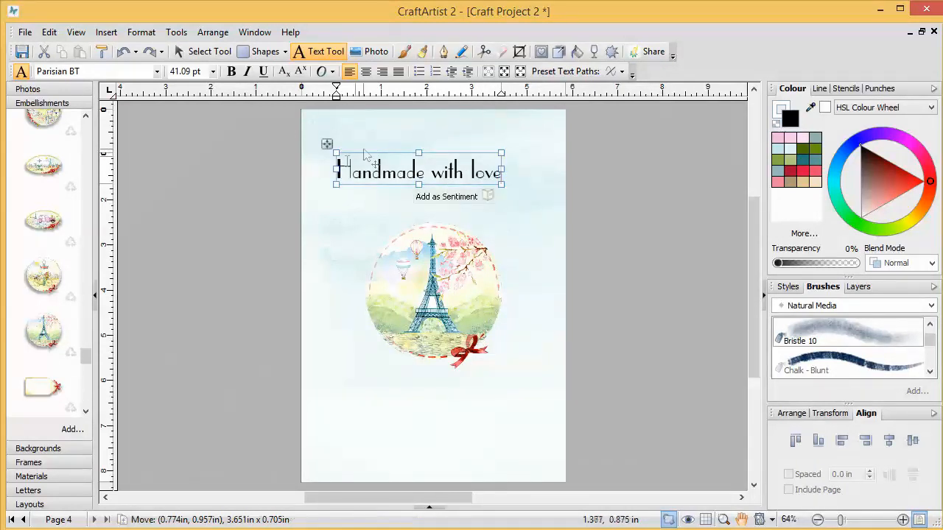
Recolour the "Handmade with love" text with the coral pink palette swatch
click(200, 52)
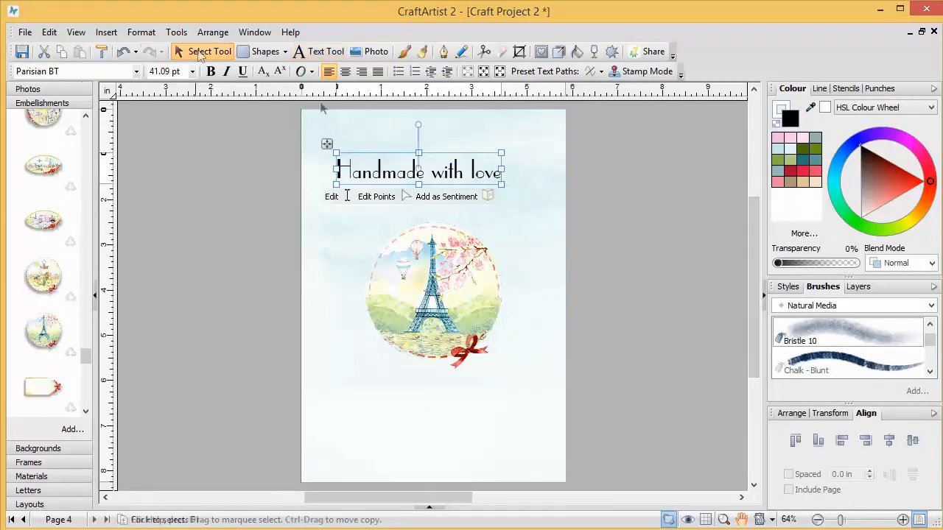
click(783, 140)
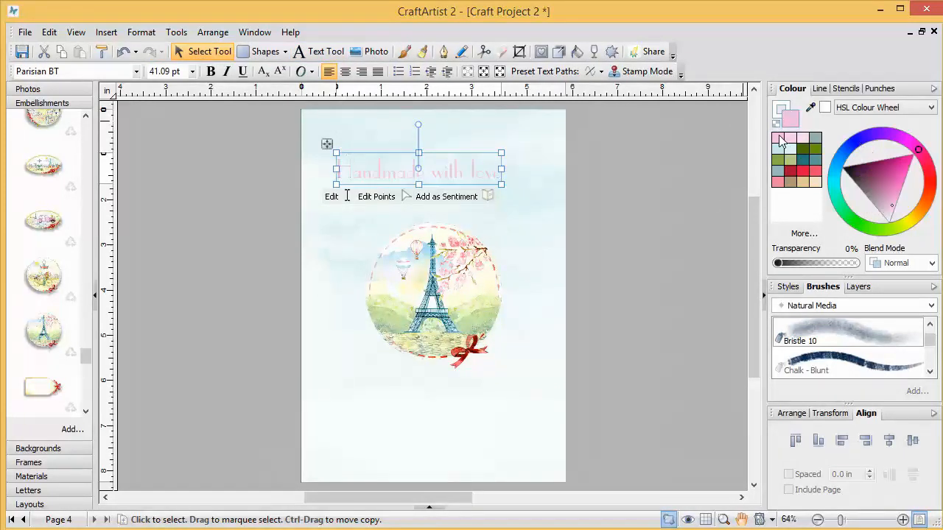
click(779, 182)
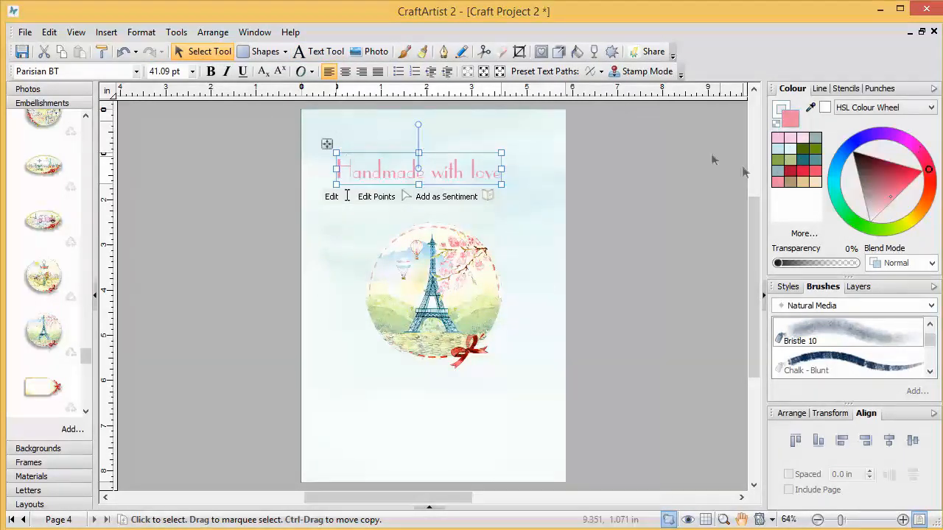
Curve the "Handmade with love" text along the upward arc preset, enlarge it to about 4.6 x 2.4 in and fit it around the badge's upper edge
click(602, 72)
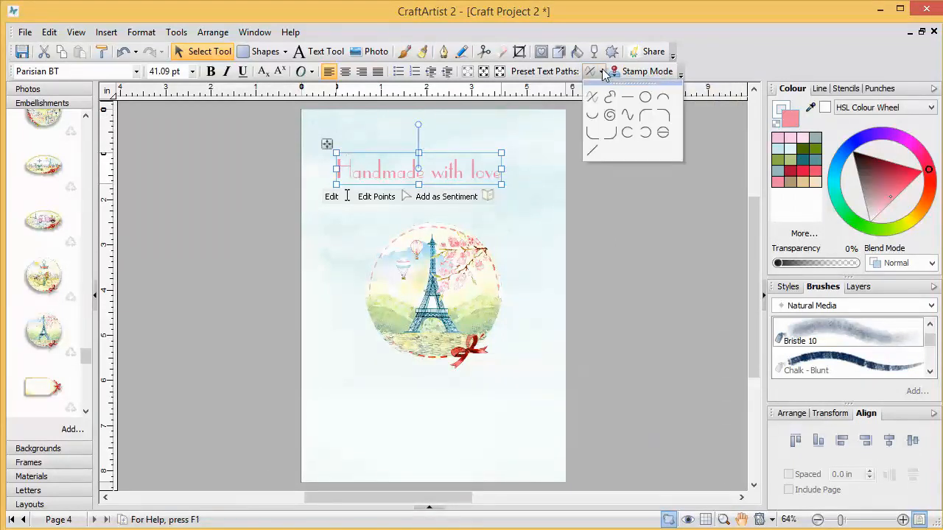
click(663, 101)
drag(513, 221, 551, 237)
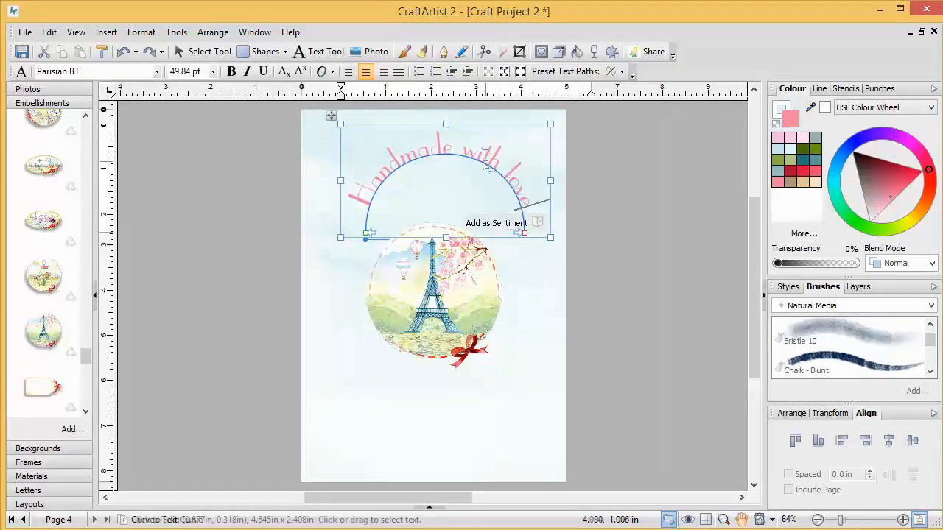
click(193, 51)
mouse_move(396, 186)
mouse_down()
mouse_move(372, 218)
mouse_move(395, 230)
mouse_move(394, 195)
mouse_up()
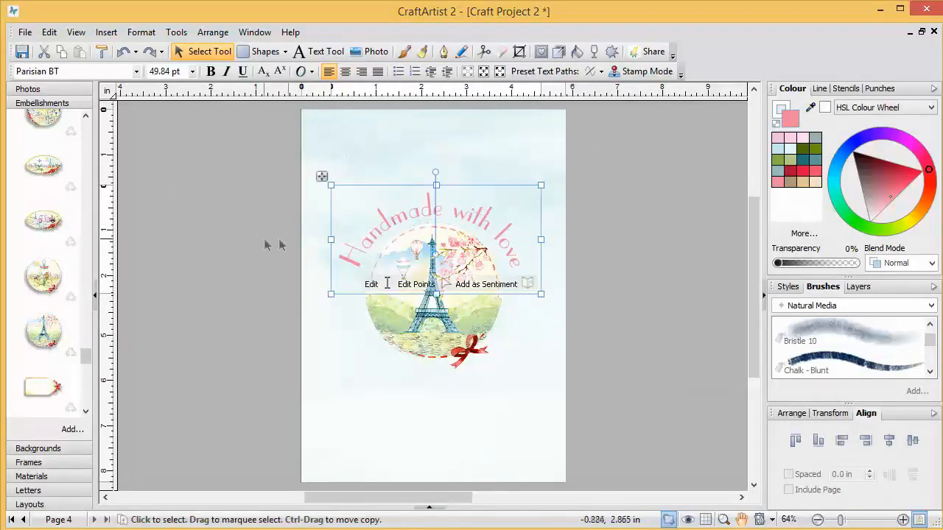